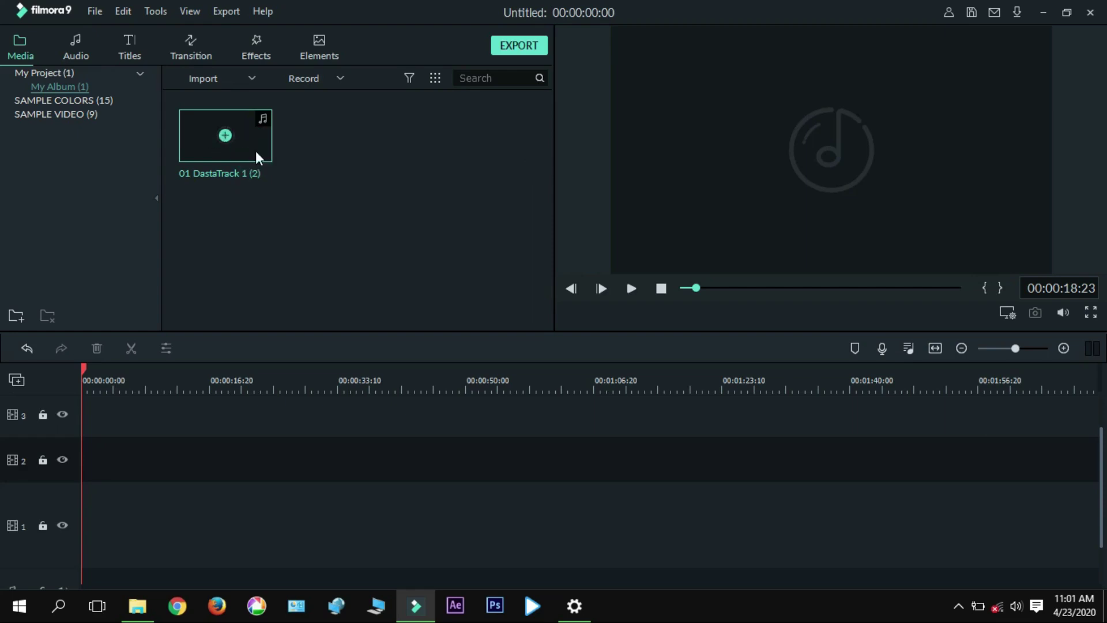
Step: Add the 01 DastaTrack 1 (2) song to the first audio track and split it at 00:00:55:27
{"action": "left_click_drag", "start_coordinate": [255, 151], "coordinate": [11, 492]}
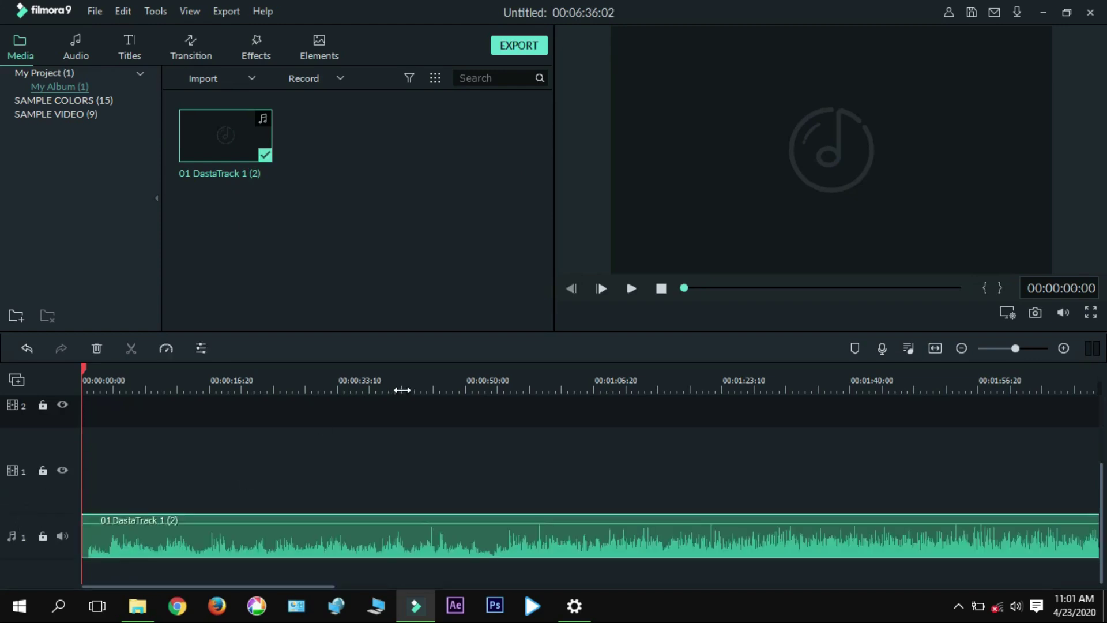
{"action": "left_click", "coordinate": [402, 385]}
{"action": "scroll", "coordinate": [136, 432], "scroll_direction": "down", "scroll_amount": 5}
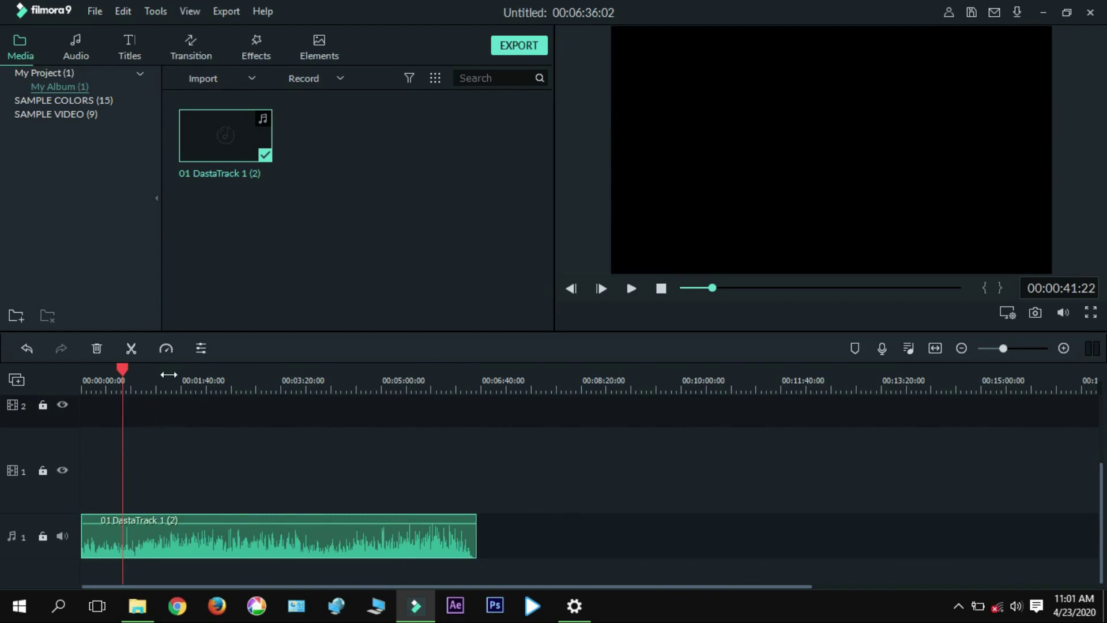
{"action": "left_click", "coordinate": [150, 381]}
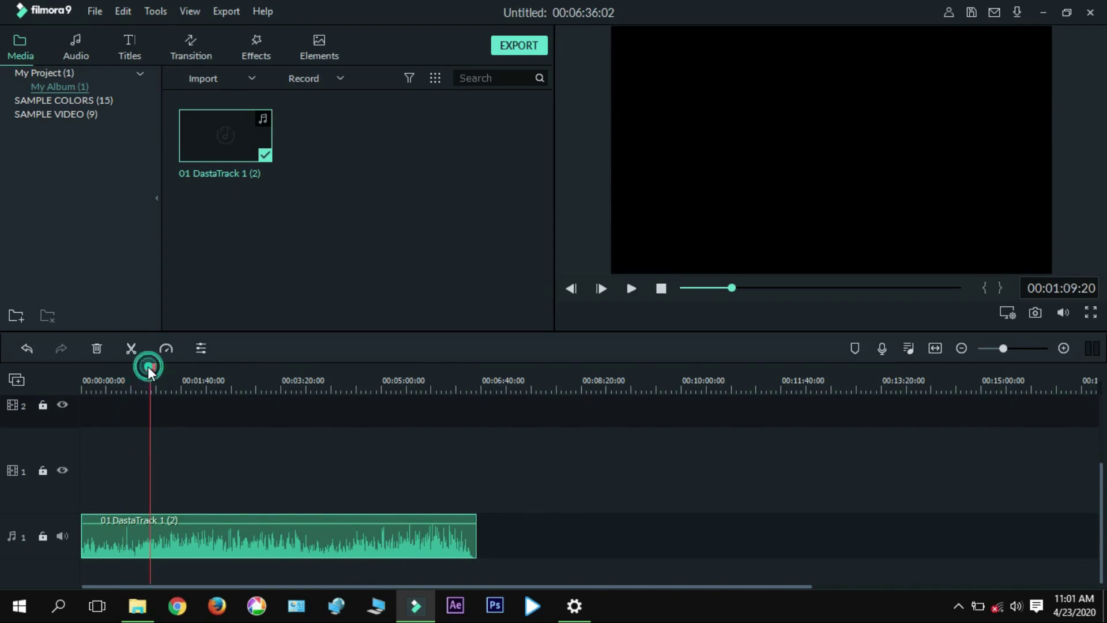
{"action": "left_click_drag", "start_coordinate": [149, 370], "coordinate": [139, 374]}
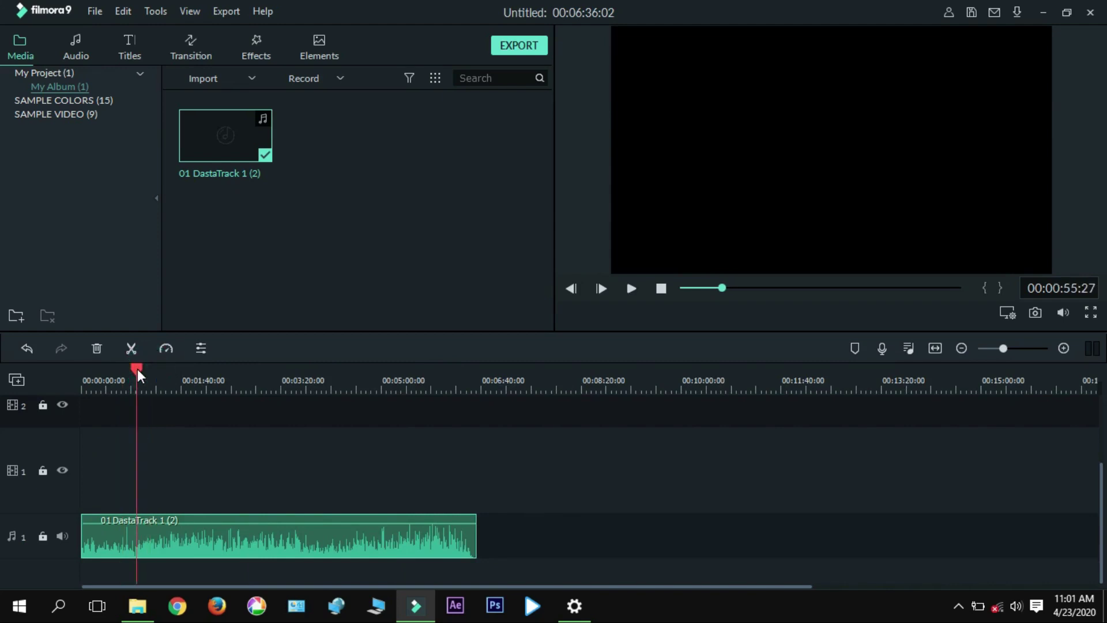
{"action": "key", "text": "ctrl+b"}
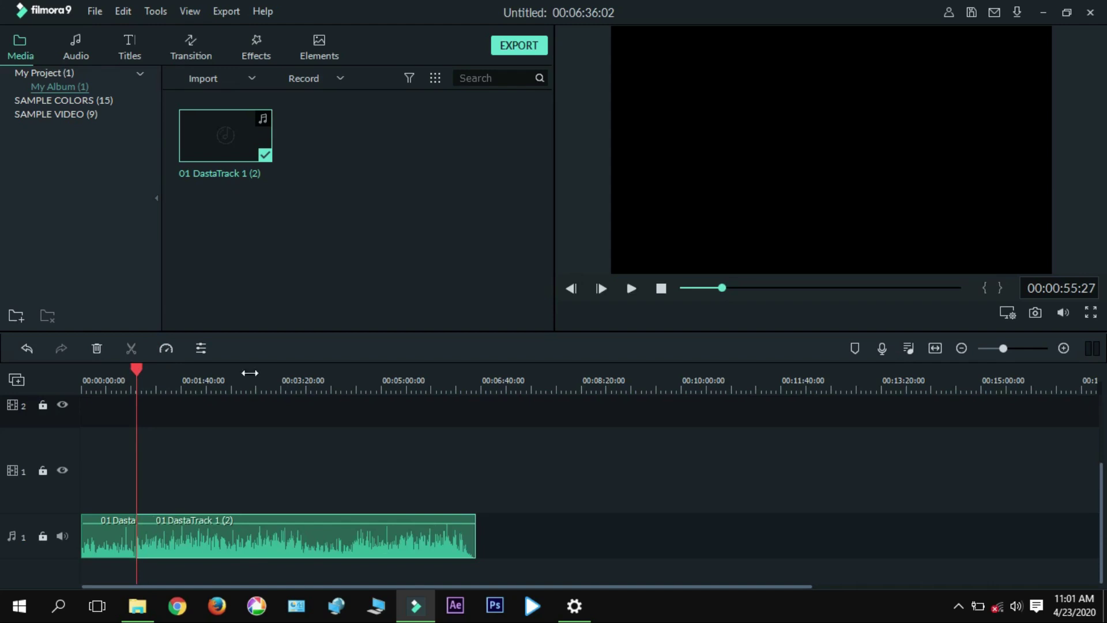
Step: Split the song again at 00:02:05:18 and delete the part after that point
{"action": "left_click", "coordinate": [206, 382]}
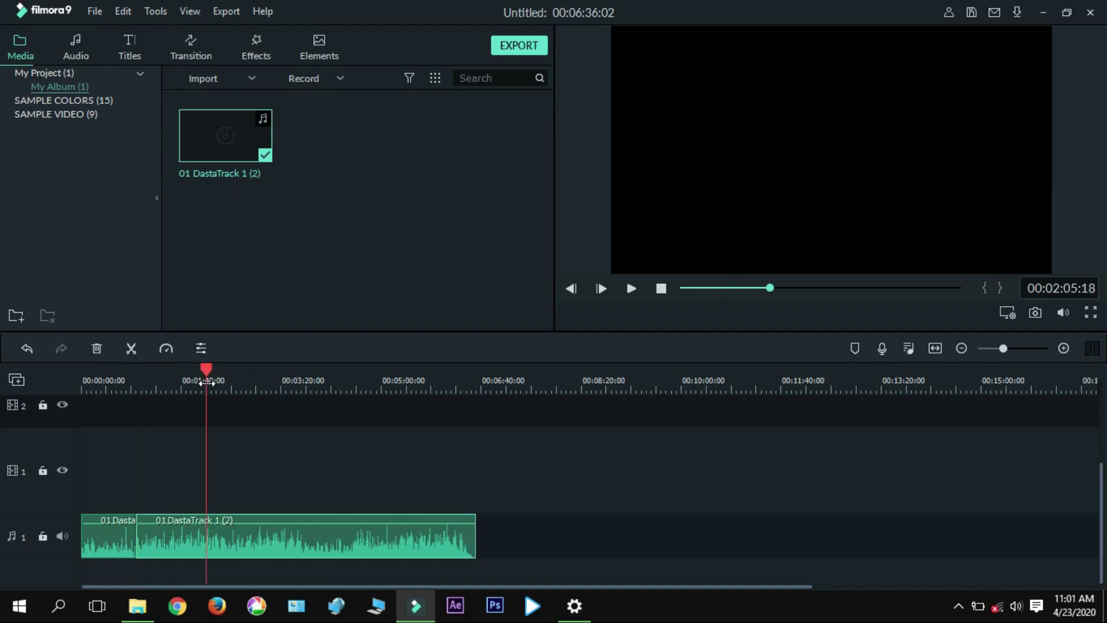
{"action": "left_click", "coordinate": [395, 524]}
{"action": "key", "text": "ctrl+b"}
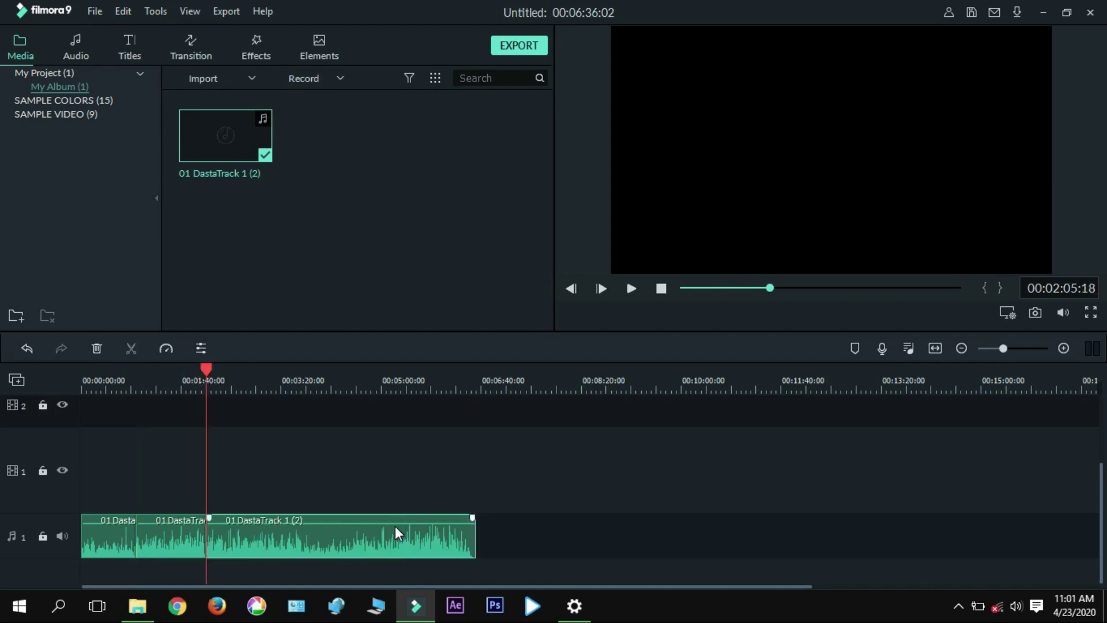
{"action": "key", "text": "Delete"}
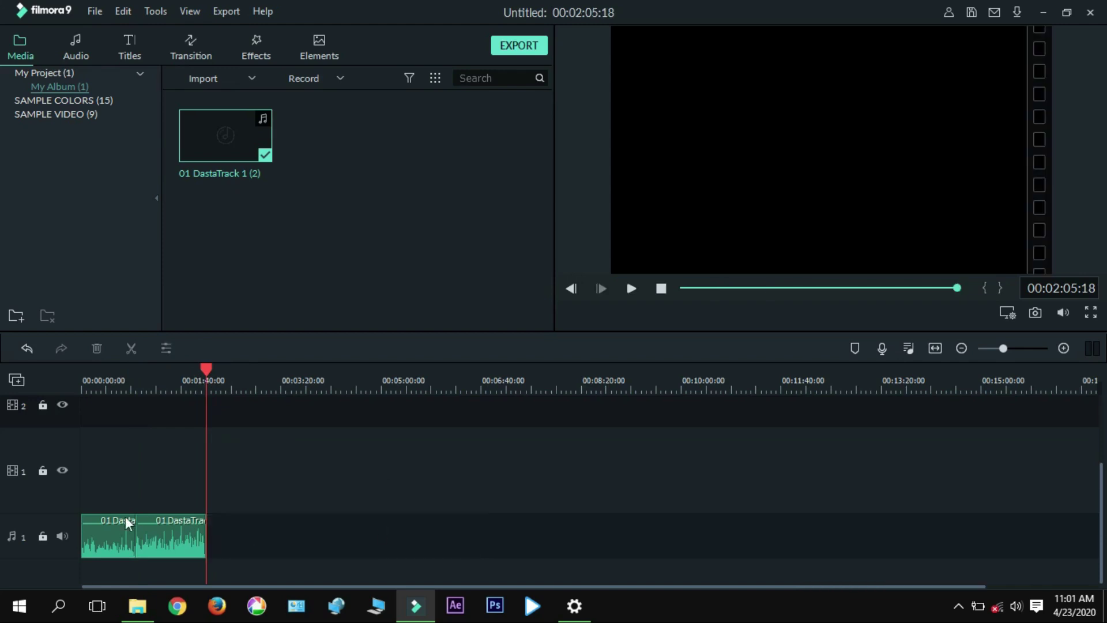
Step: Delete the song's first segment and close the gap so the remaining part starts at zero
{"action": "left_click", "coordinate": [103, 522]}
{"action": "key", "text": "Delete"}
{"action": "left_click", "coordinate": [102, 517]}
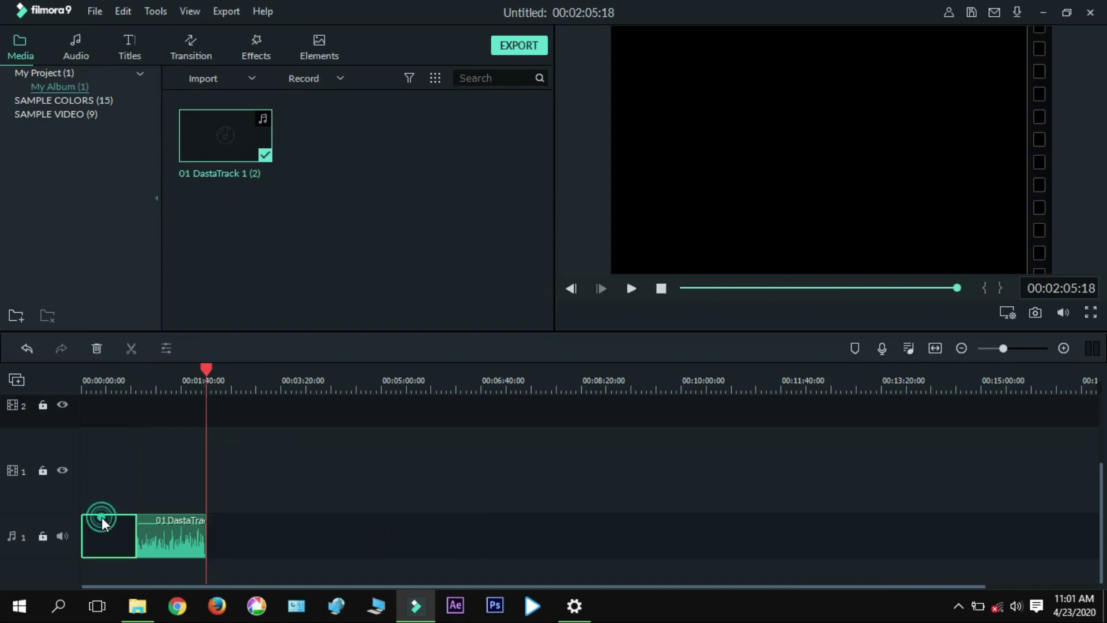
{"action": "key", "text": "Delete"}
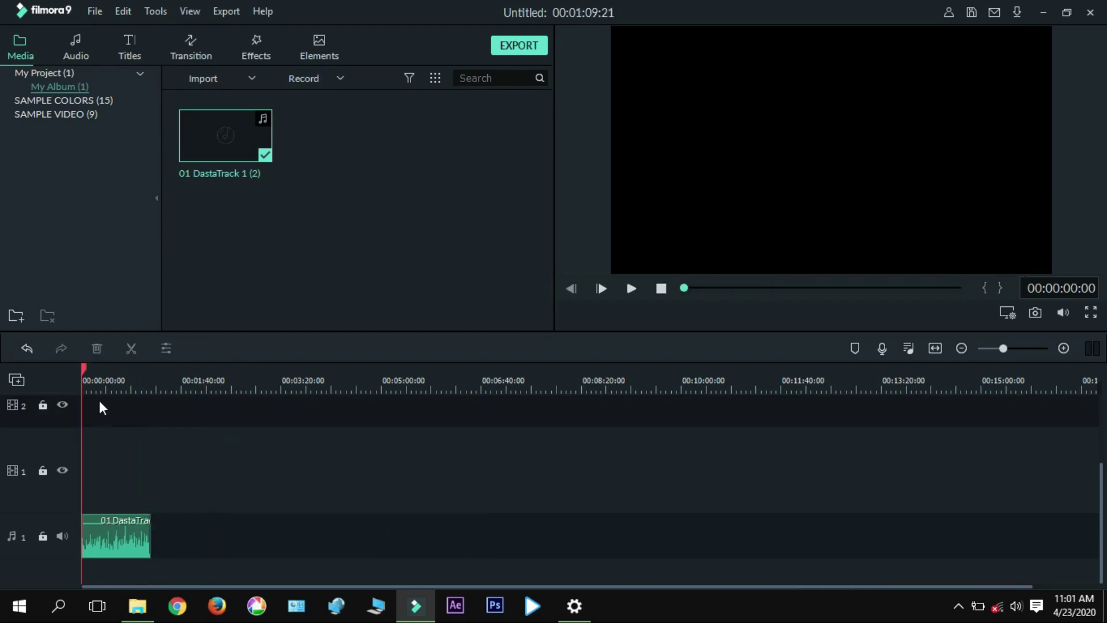
Step: Customize the song's equalizer: 31 at -2.27, 63 at 3.03, 125 at 4.55, 250 at 3.79 and 500 at 2.46
{"action": "double_click", "coordinate": [130, 532]}
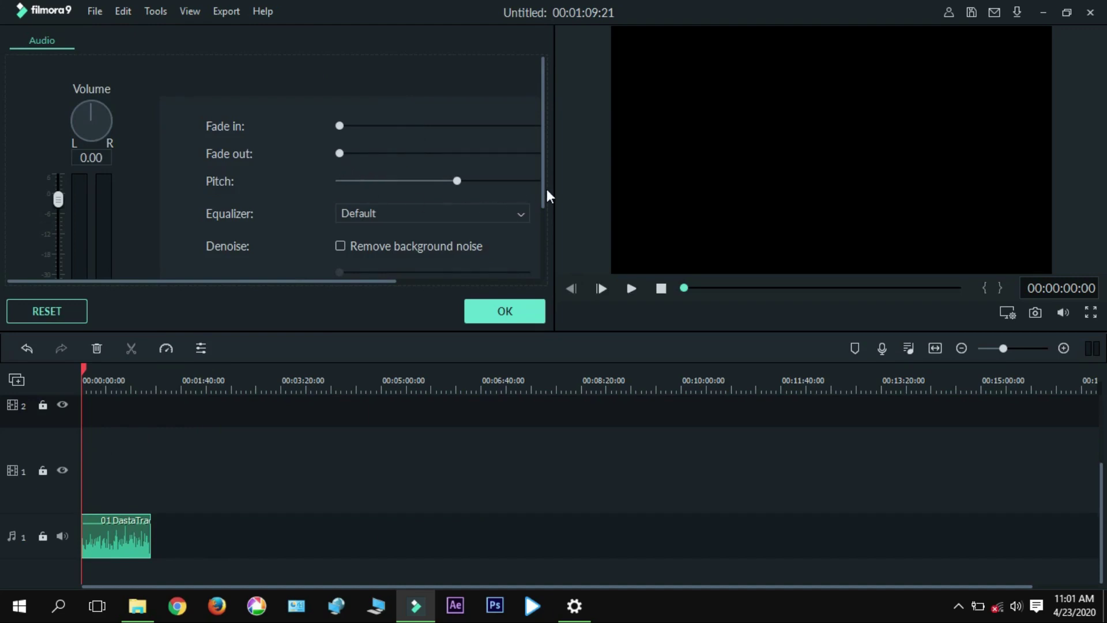
{"action": "scroll", "coordinate": [452, 247], "scroll_direction": "down", "scroll_amount": 3}
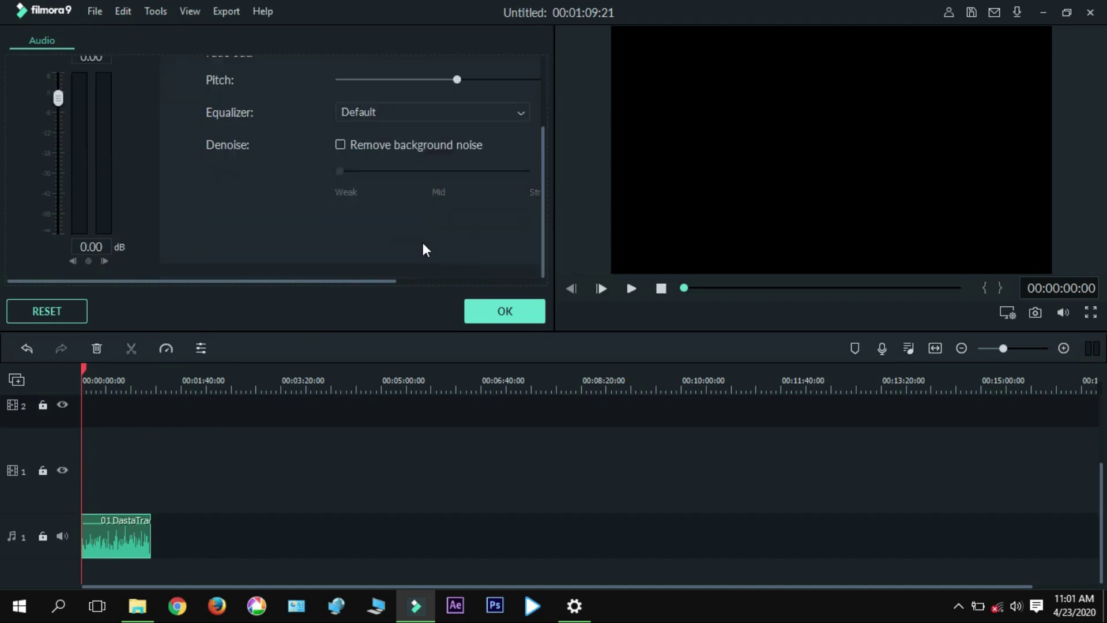
{"action": "left_click_drag", "start_coordinate": [324, 281], "coordinate": [420, 299]}
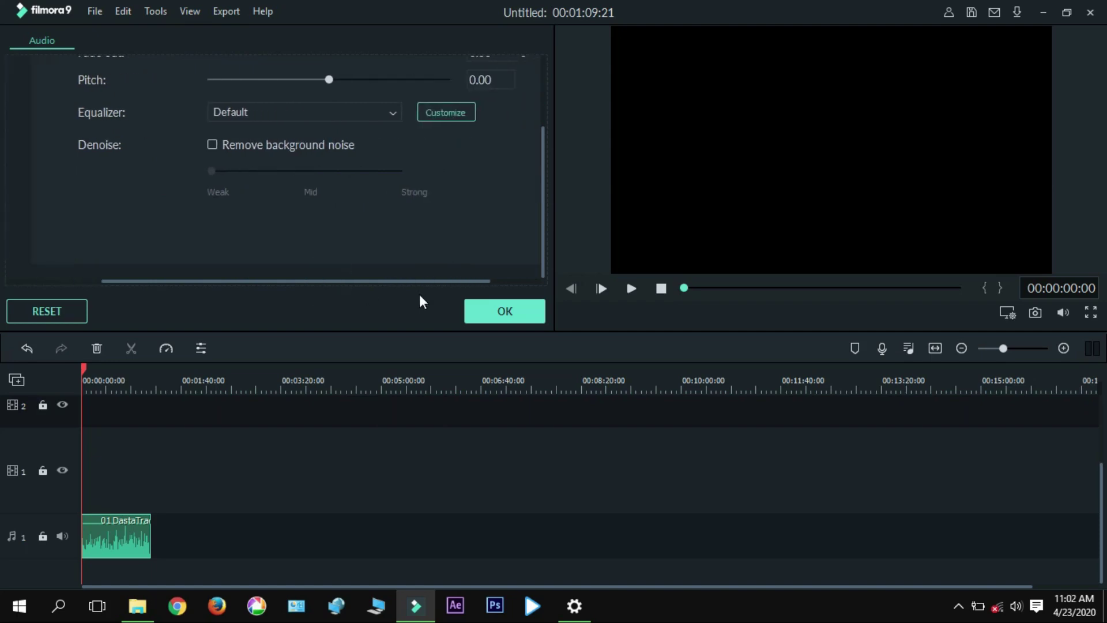
{"action": "left_click", "coordinate": [445, 112]}
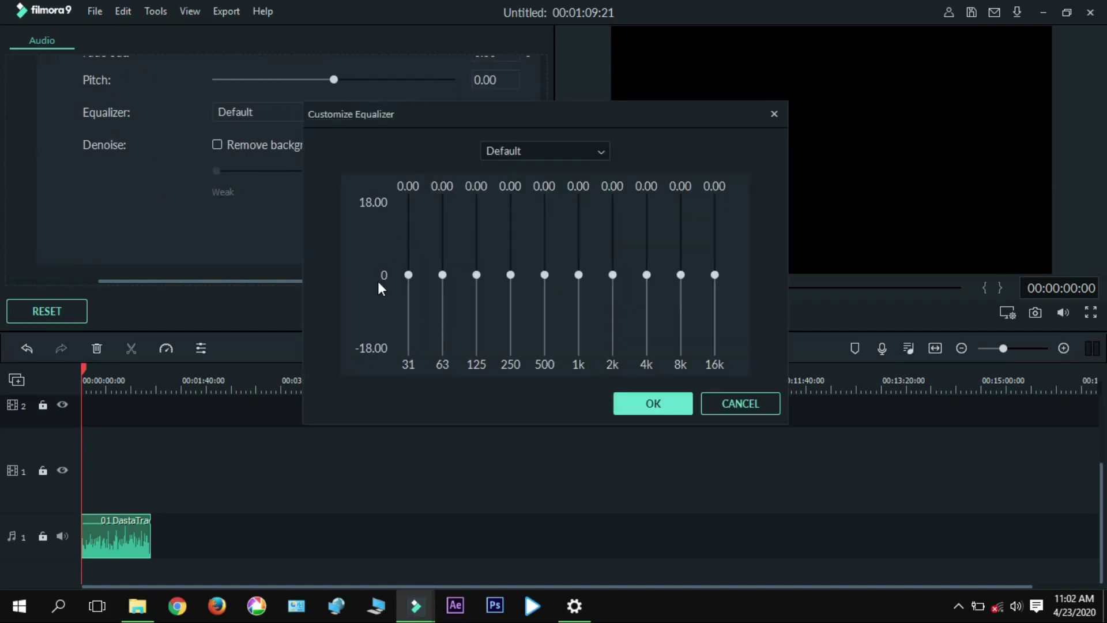
{"action": "left_click_drag", "start_coordinate": [408, 275], "coordinate": [443, 261]}
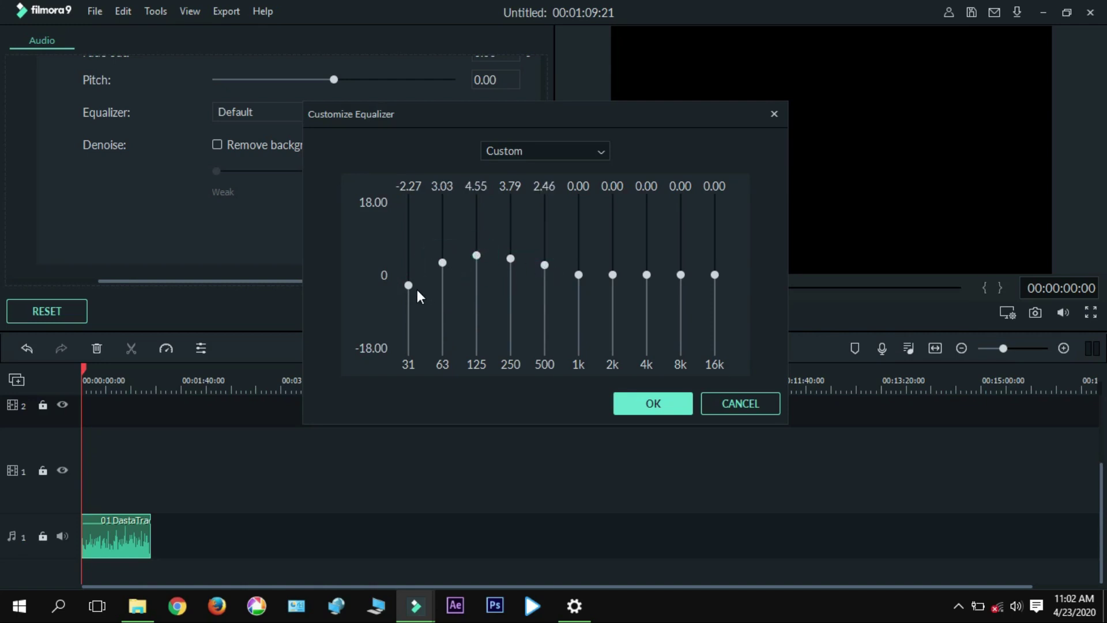
{"action": "left_click", "coordinate": [654, 406]}
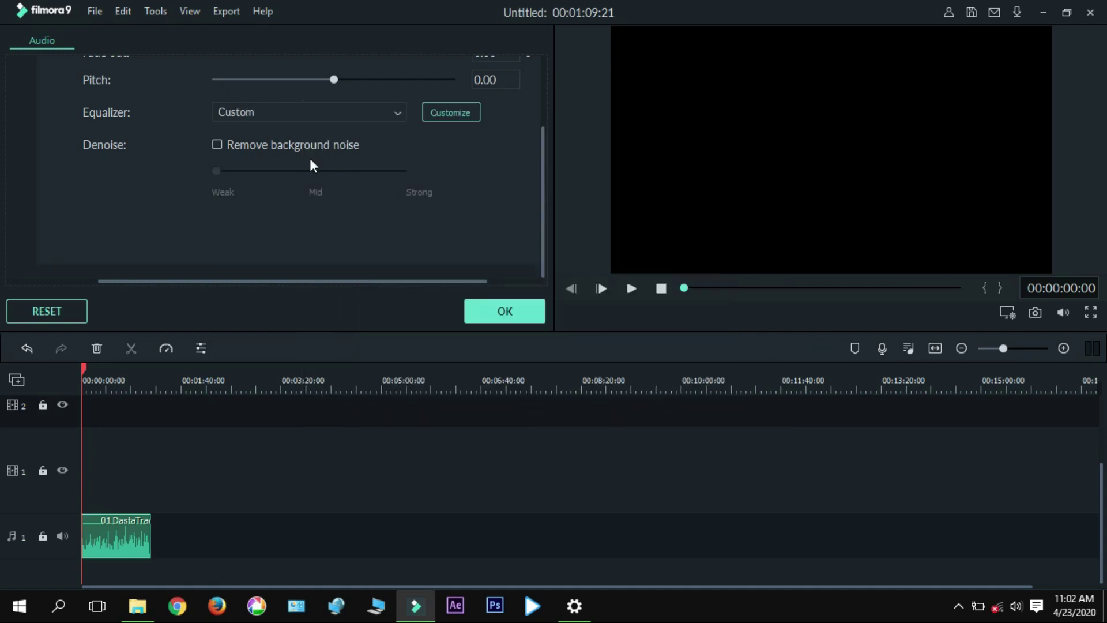
{"action": "scroll", "coordinate": [314, 164], "scroll_direction": "up", "scroll_amount": 3}
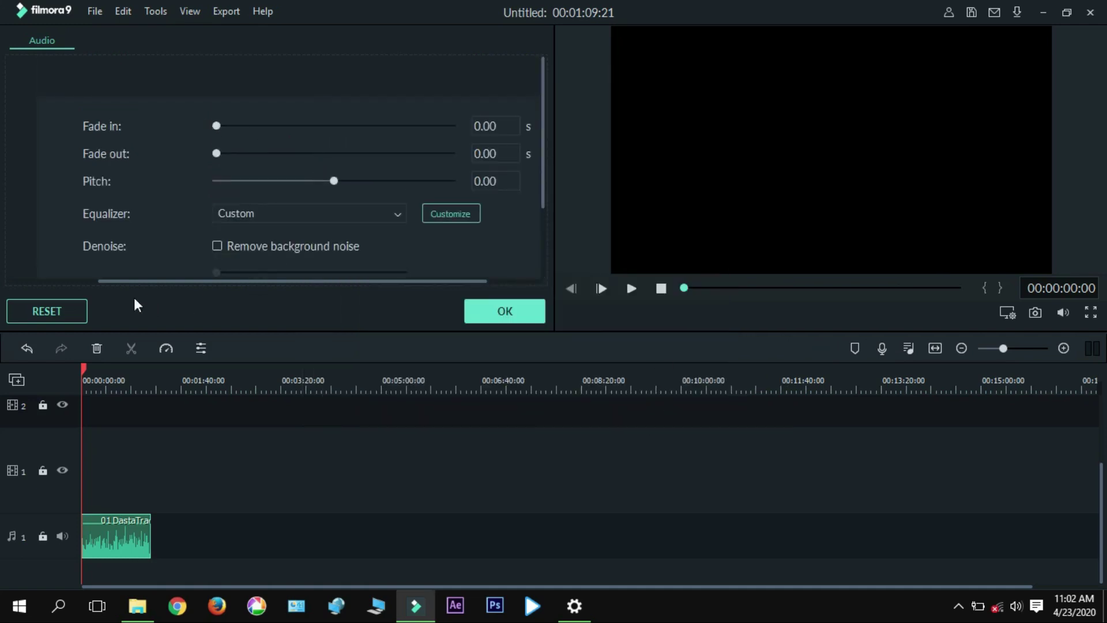
{"action": "left_click", "coordinate": [509, 320]}
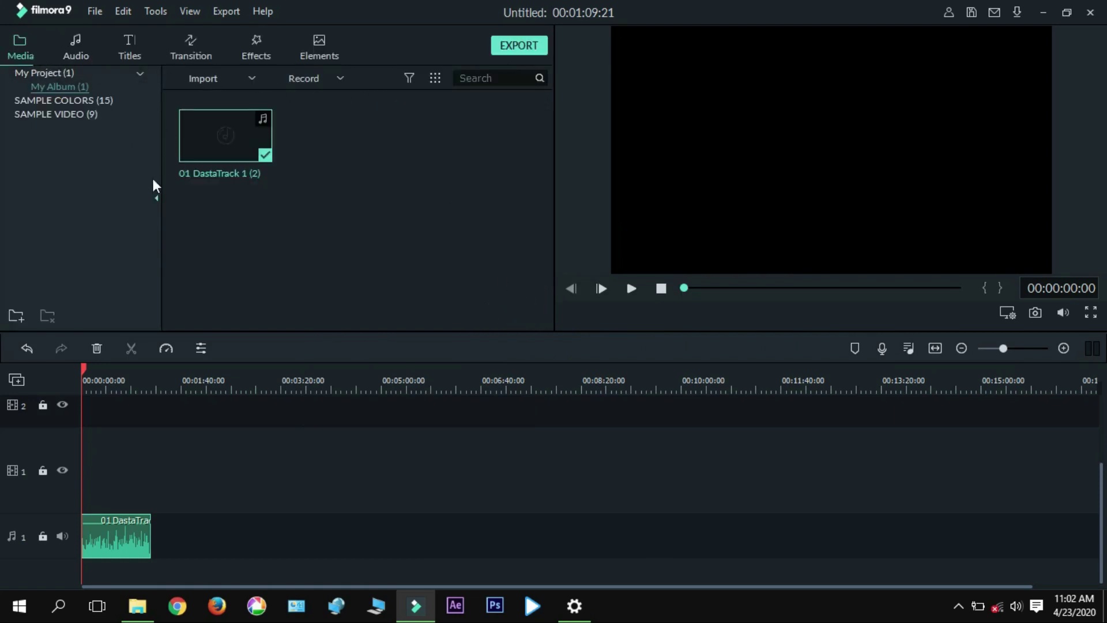
Step: Lower the volume of the 01 DastaTrack 1 (2) clip on the timeline
{"action": "mouse_move", "coordinate": [121, 525]}
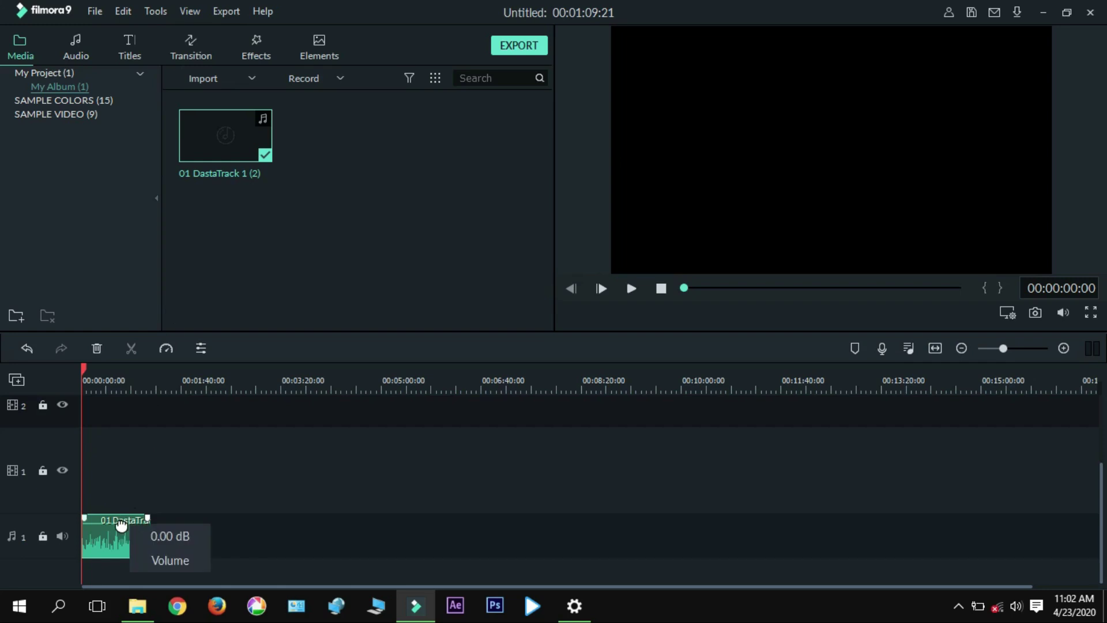
{"action": "left_click_drag", "start_coordinate": [122, 523], "coordinate": [123, 526]}
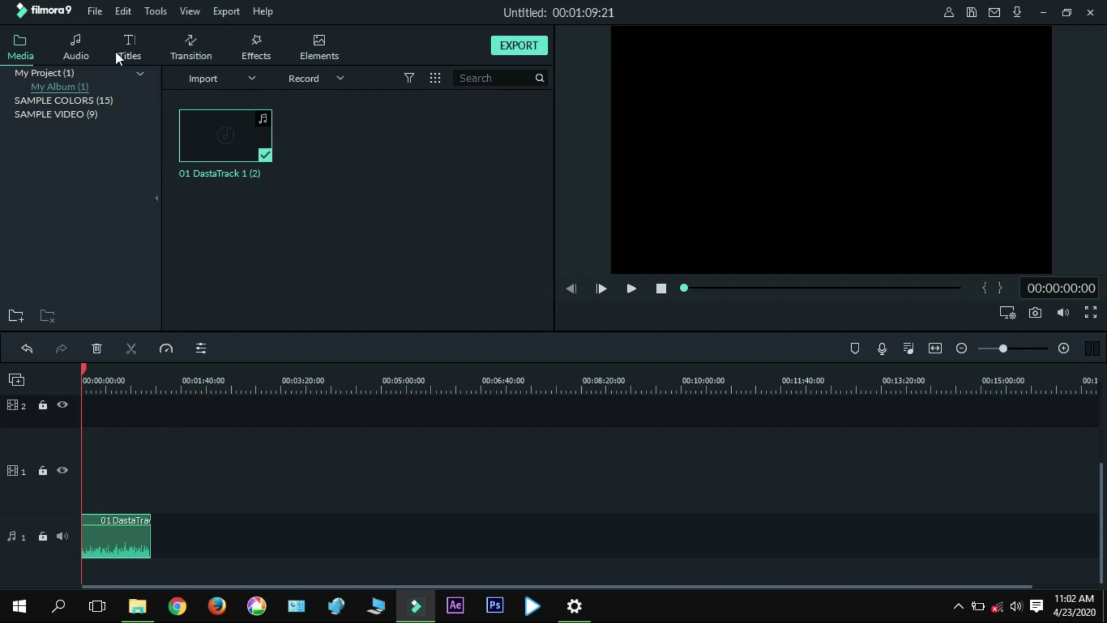
Step: Add the Drift - Drift music from the audio library to a second audio track, starting at zero
{"action": "left_click", "coordinate": [76, 56]}
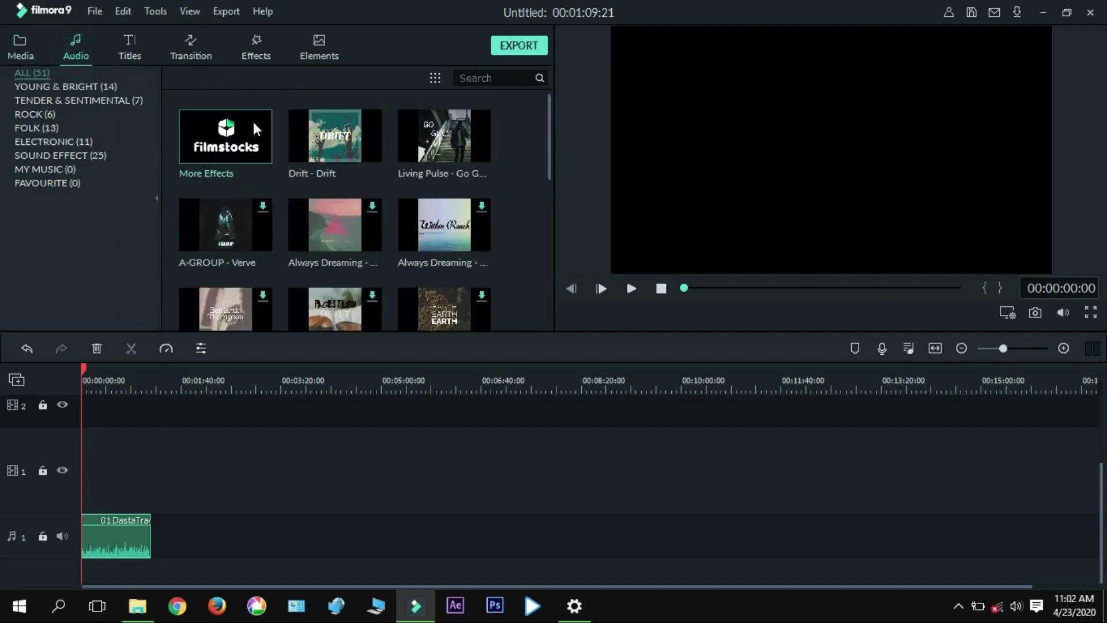
{"action": "left_click", "coordinate": [355, 148]}
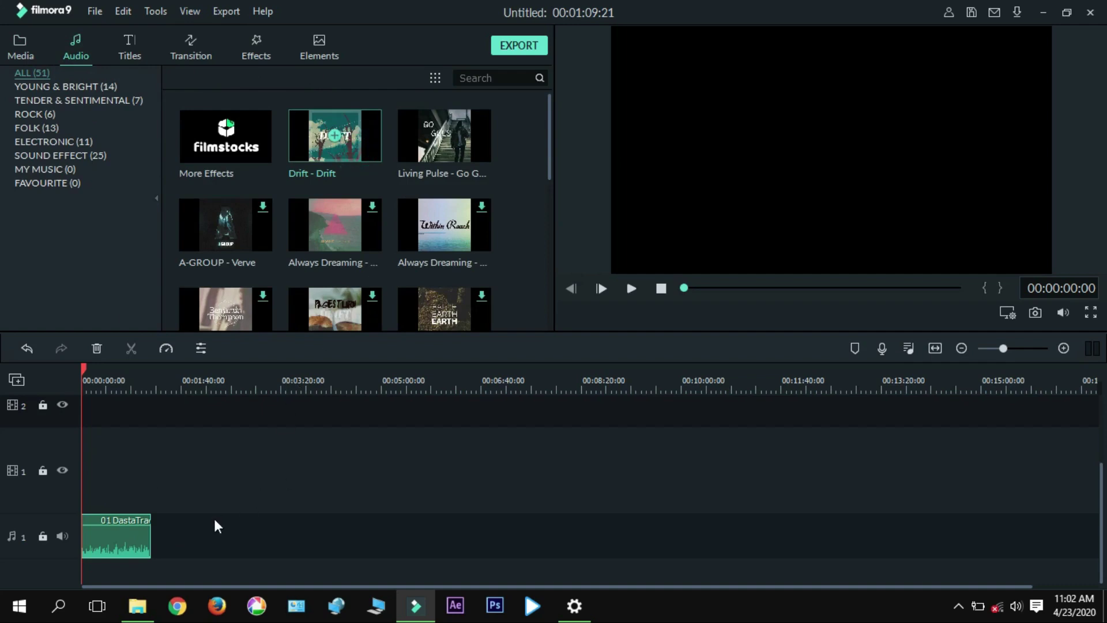
{"action": "left_click_drag", "start_coordinate": [218, 526], "coordinate": [178, 536]}
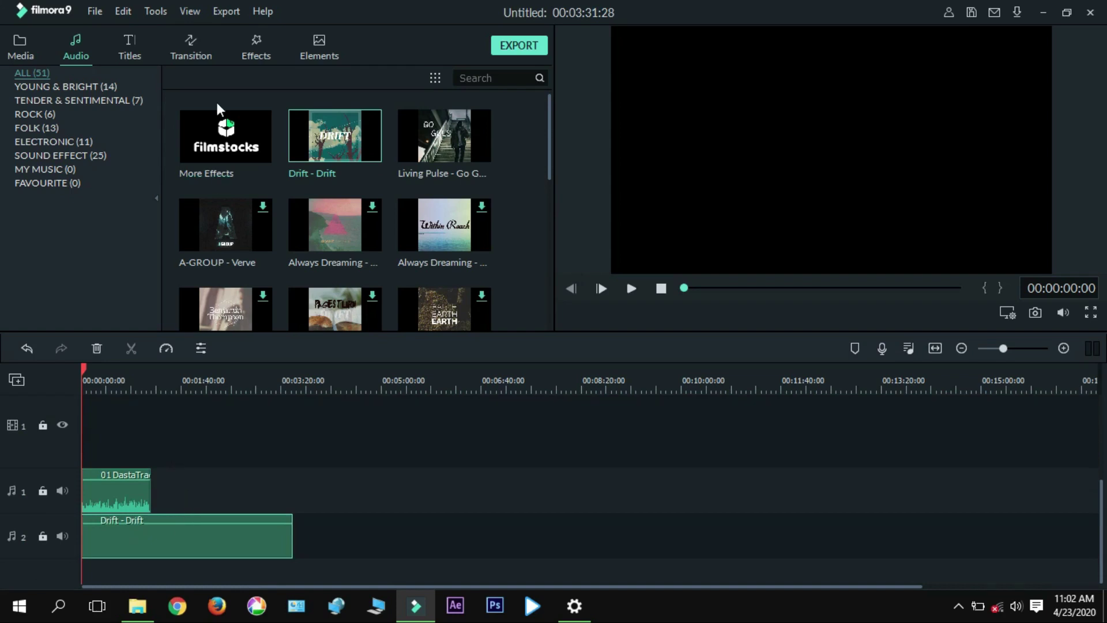
{"action": "mouse_move", "coordinate": [347, 213]}
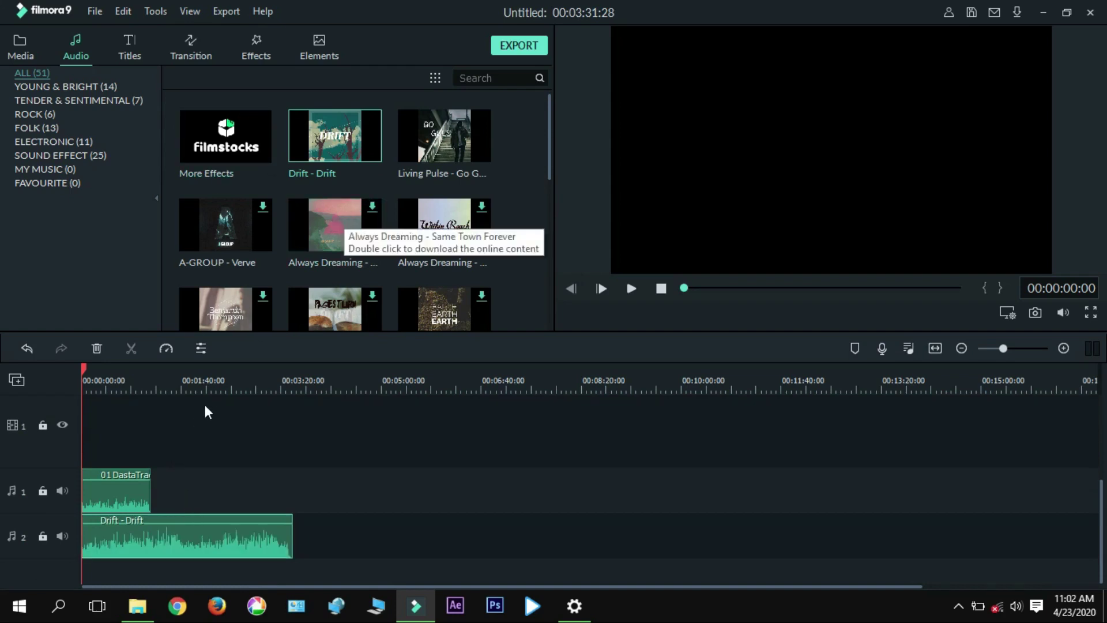
Step: Lower the Drift - Drift clip's volume and trim its end to match the end of the song above
{"action": "mouse_move", "coordinate": [151, 526]}
{"action": "left_click_drag", "start_coordinate": [151, 526], "coordinate": [149, 534]}
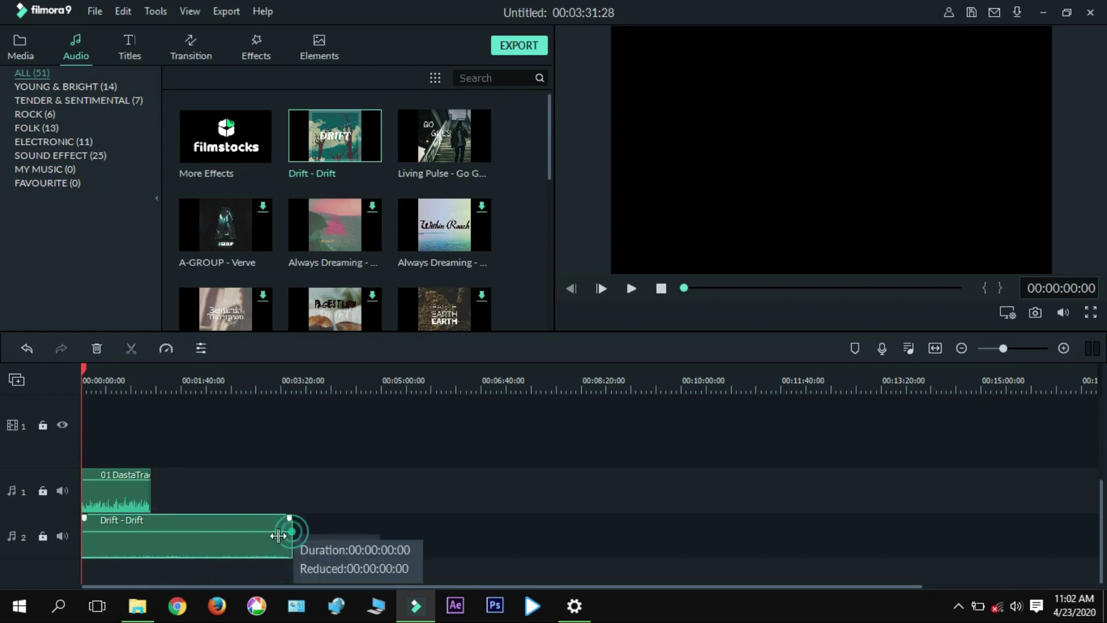
{"action": "left_click_drag", "start_coordinate": [288, 533], "coordinate": [151, 547]}
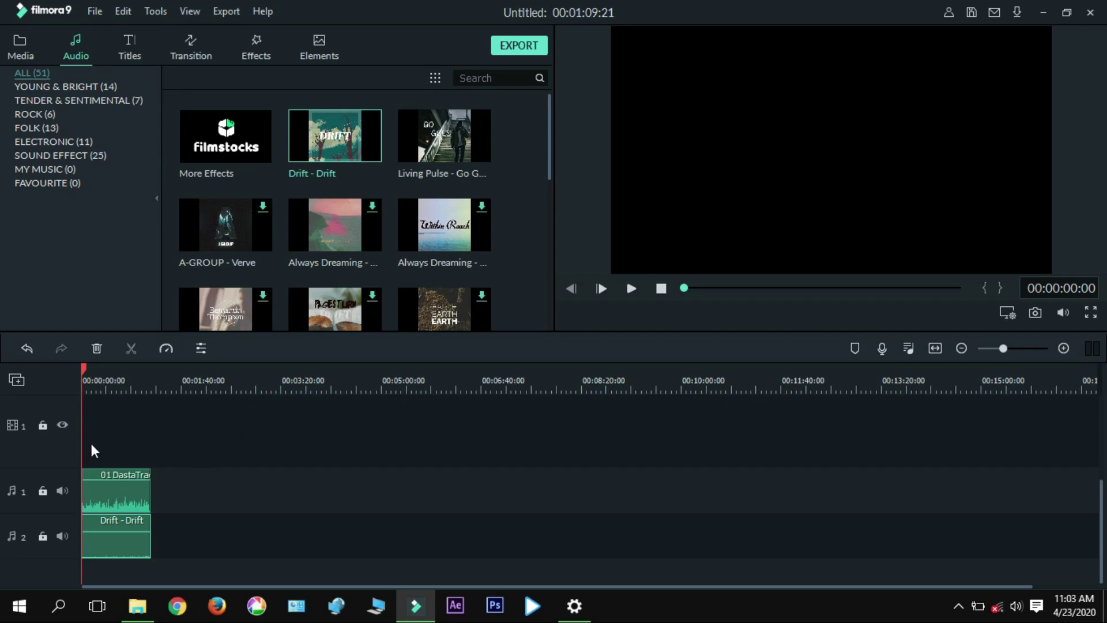
{"action": "scroll", "coordinate": [128, 374], "scroll_direction": "up", "scroll_amount": 1}
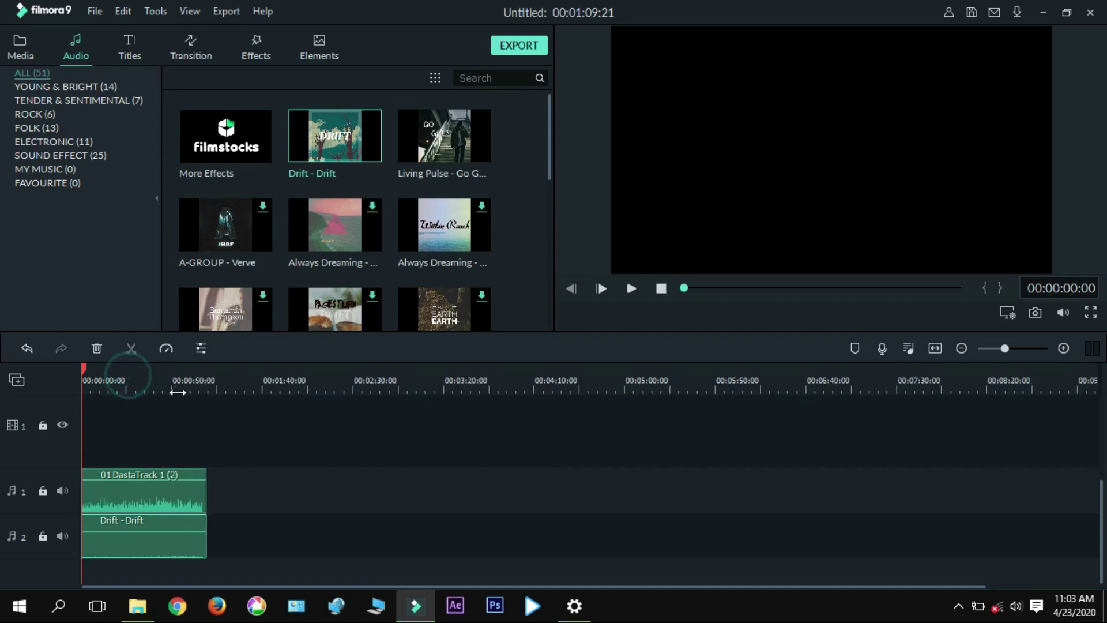
{"action": "scroll", "coordinate": [177, 392], "scroll_direction": "up", "scroll_amount": 2}
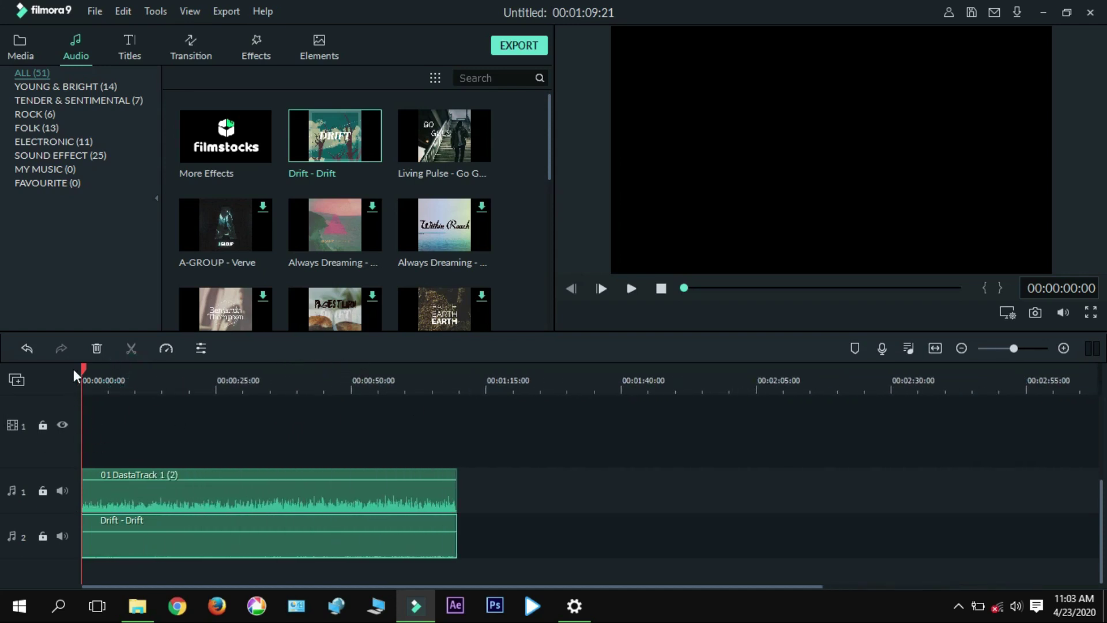
{"action": "left_click_drag", "start_coordinate": [80, 372], "coordinate": [39, 431]}
{"action": "left_click_drag", "start_coordinate": [126, 444], "coordinate": [20, 426]}
{"action": "left_click", "coordinate": [22, 49]}
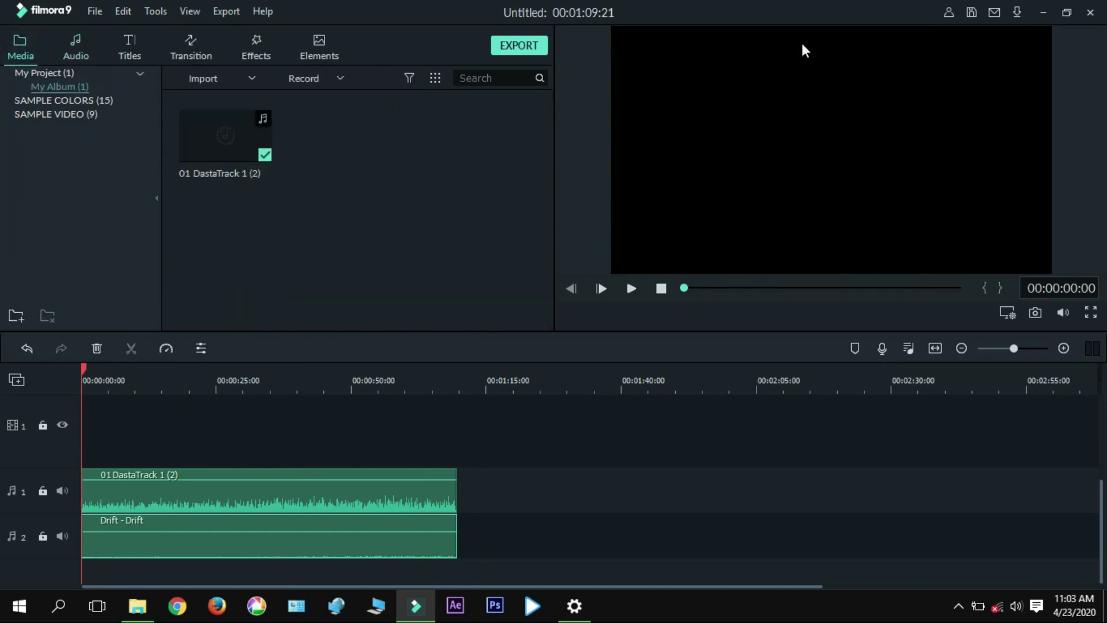
Step: Open the project's export options for saving to a local file and review the MP4 quality, video and audio settings
{"action": "left_click", "coordinate": [536, 47]}
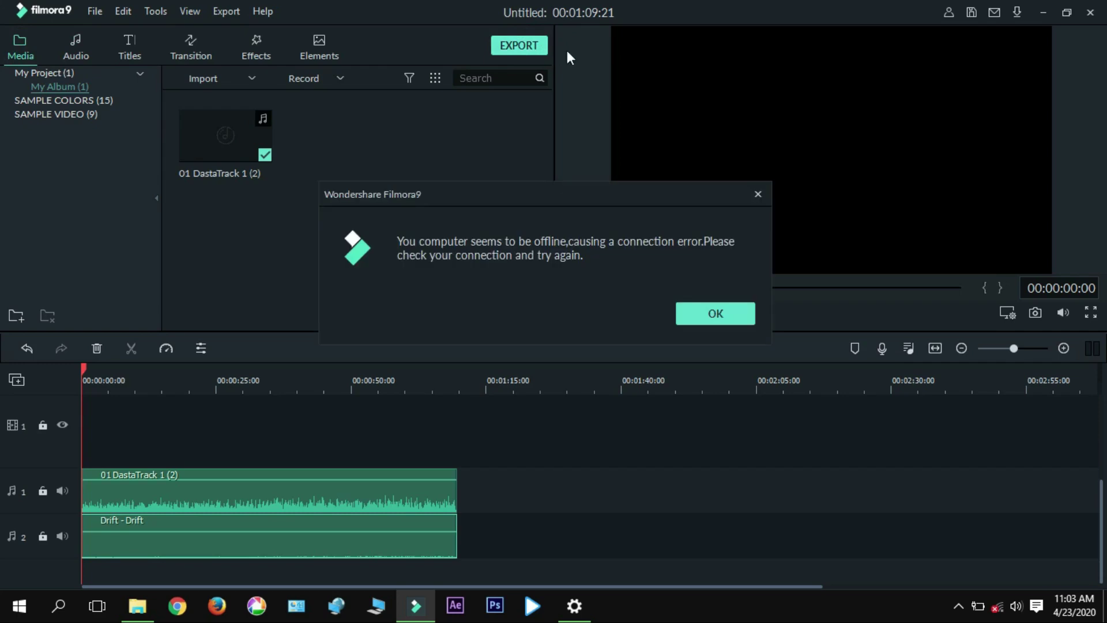
{"action": "left_click", "coordinate": [757, 199]}
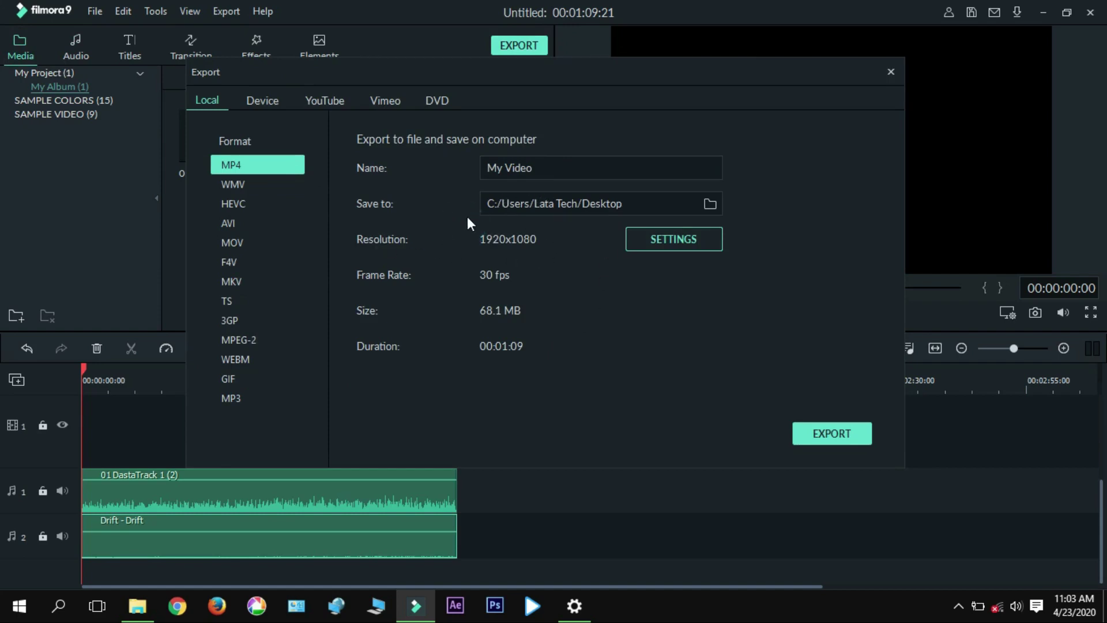
{"action": "left_click", "coordinate": [652, 241]}
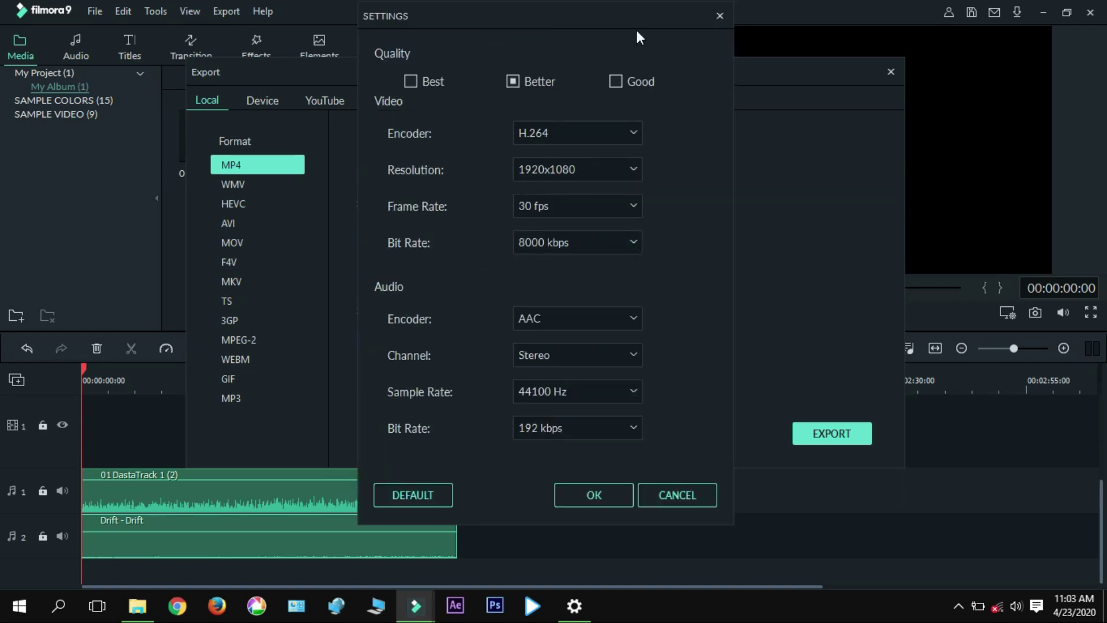
{"action": "left_click", "coordinate": [719, 17]}
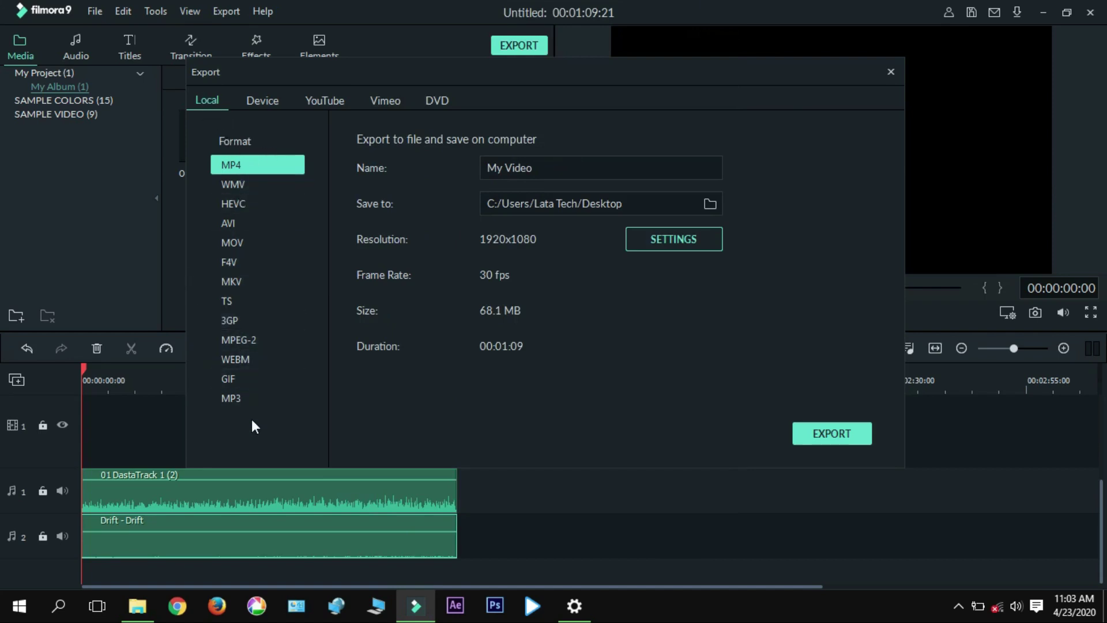
Step: Choose MP3 as the export format and confirm its audio settings with the Stereo channel and a 128 kbps bit rate
{"action": "left_click", "coordinate": [247, 398]}
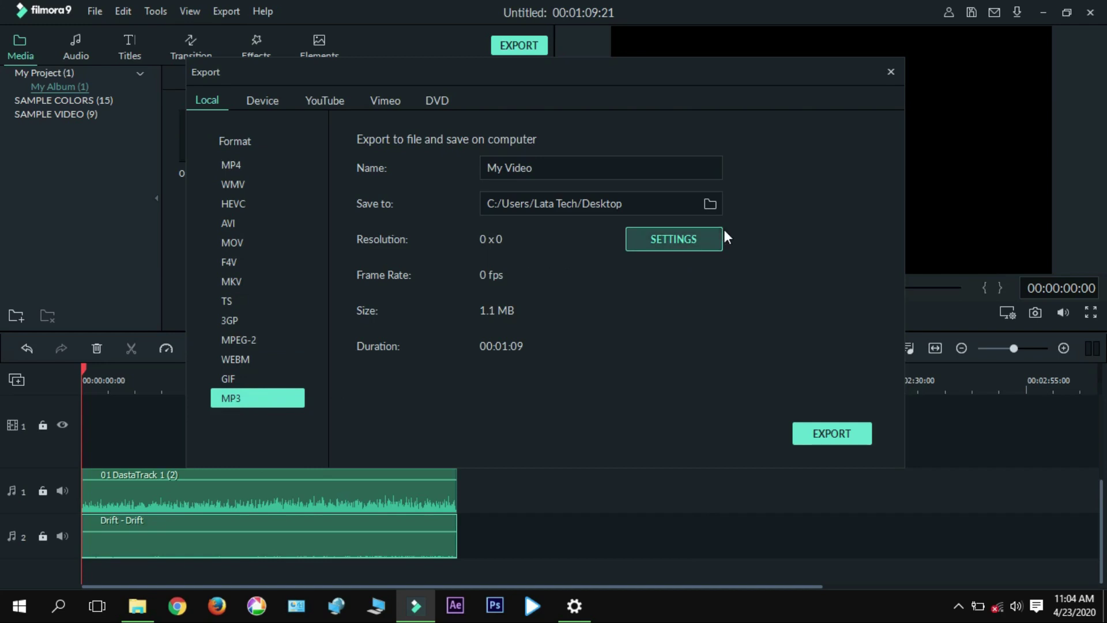
{"action": "left_click", "coordinate": [681, 239]}
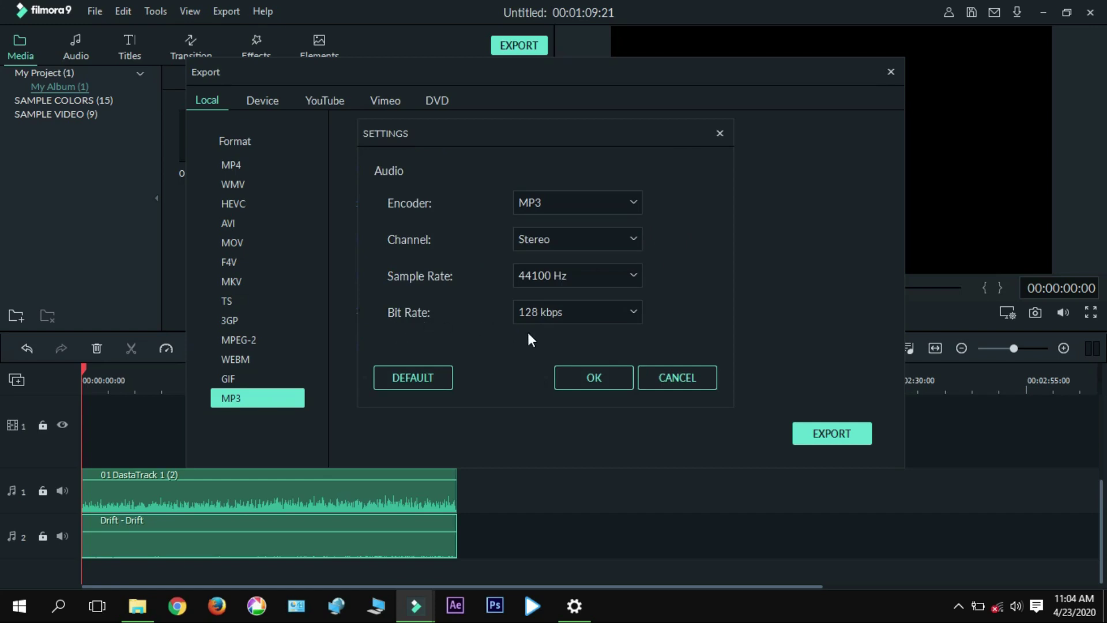
{"action": "left_click", "coordinate": [594, 312]}
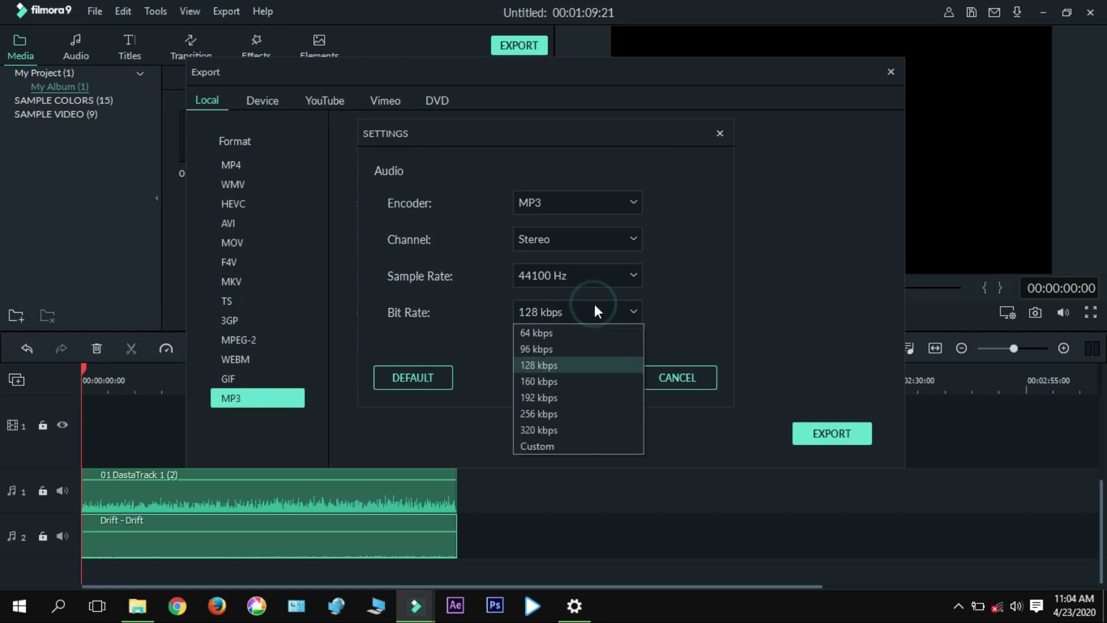
{"action": "left_click", "coordinate": [555, 372]}
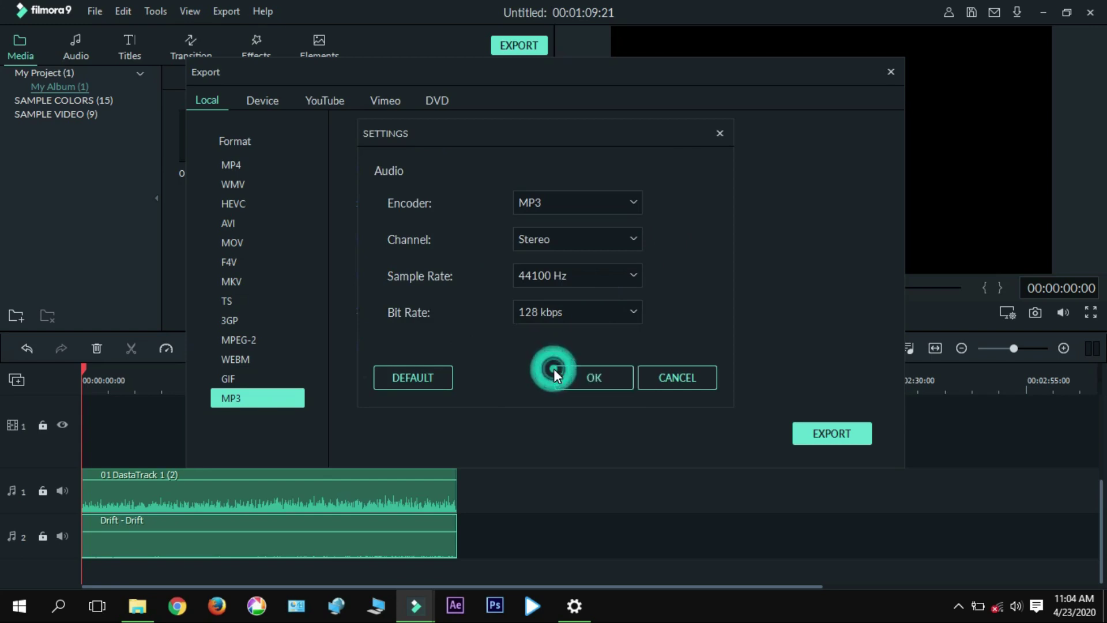
{"action": "left_click", "coordinate": [615, 311]}
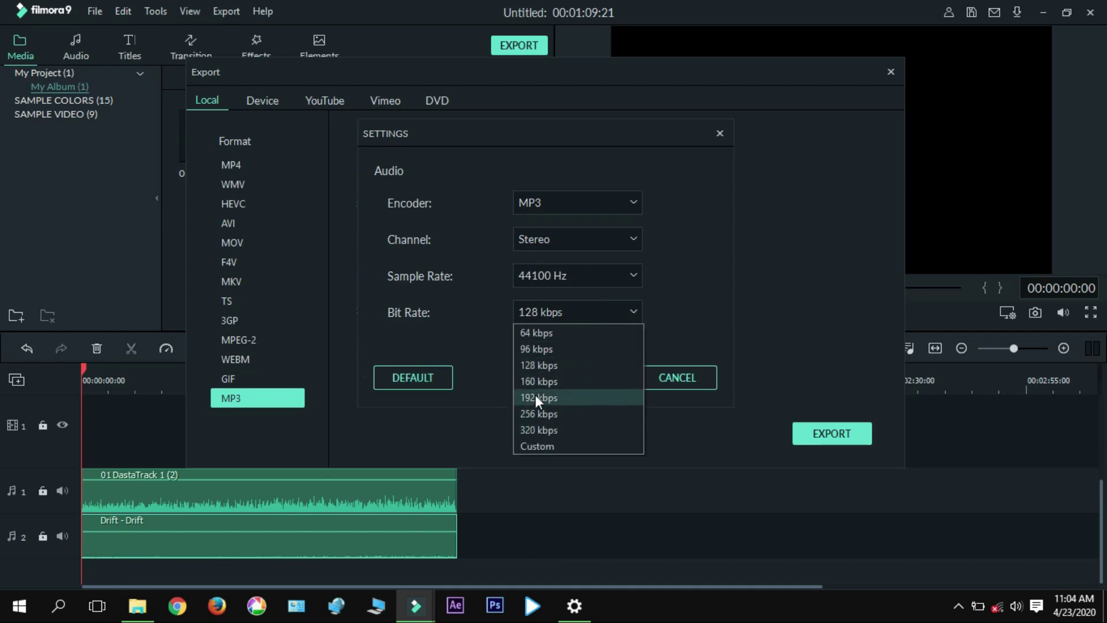
{"action": "left_click", "coordinate": [568, 308]}
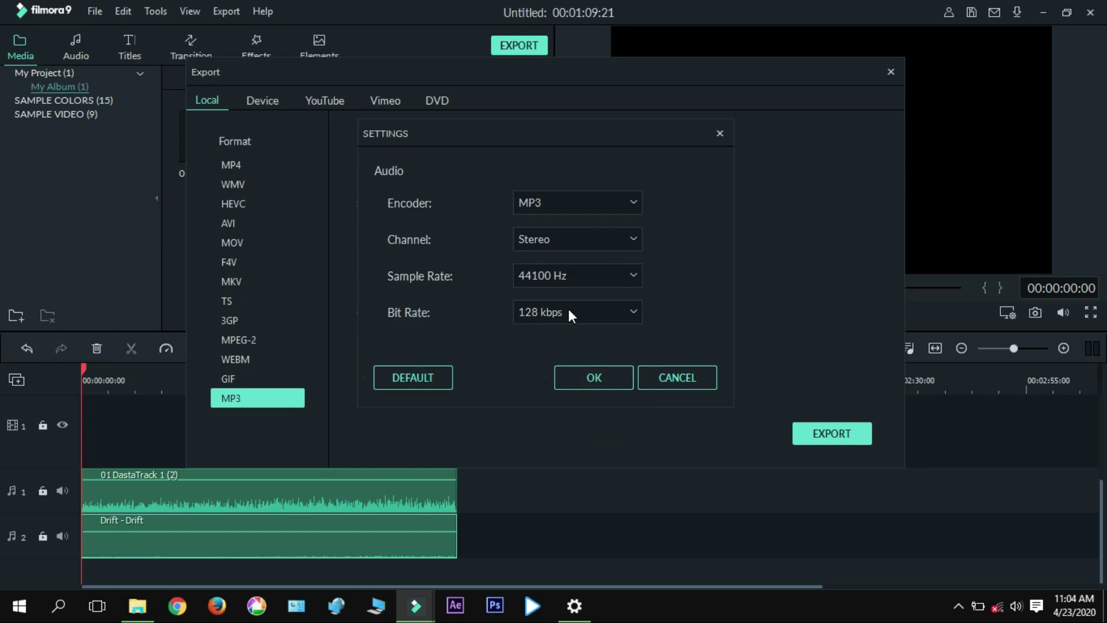
{"action": "left_click", "coordinate": [579, 239]}
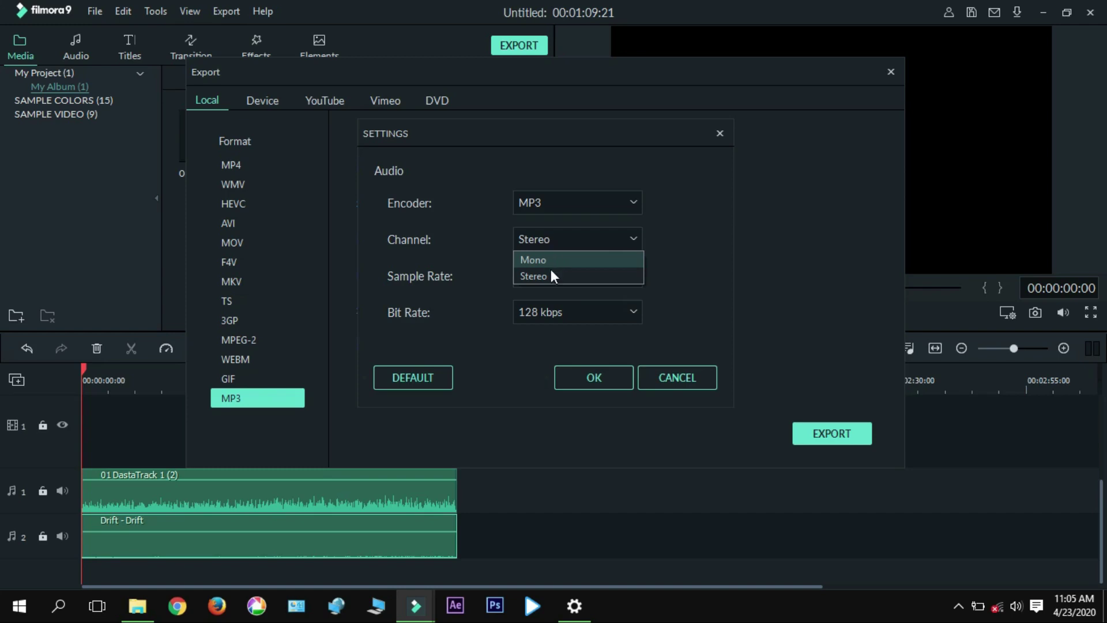
{"action": "left_click", "coordinate": [553, 277]}
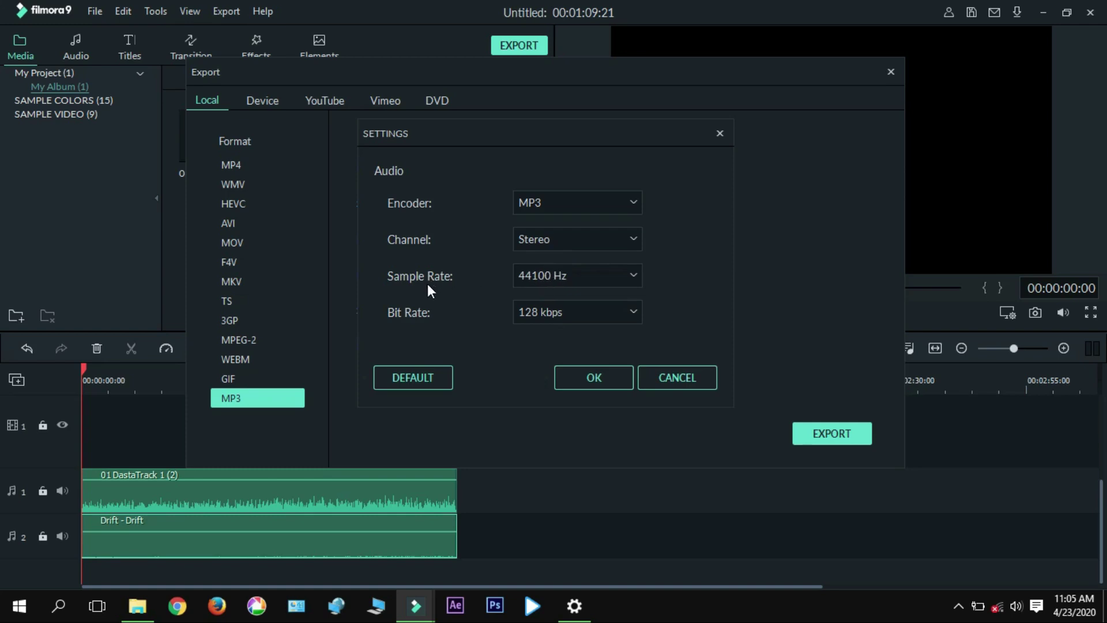
{"action": "left_click", "coordinate": [603, 375]}
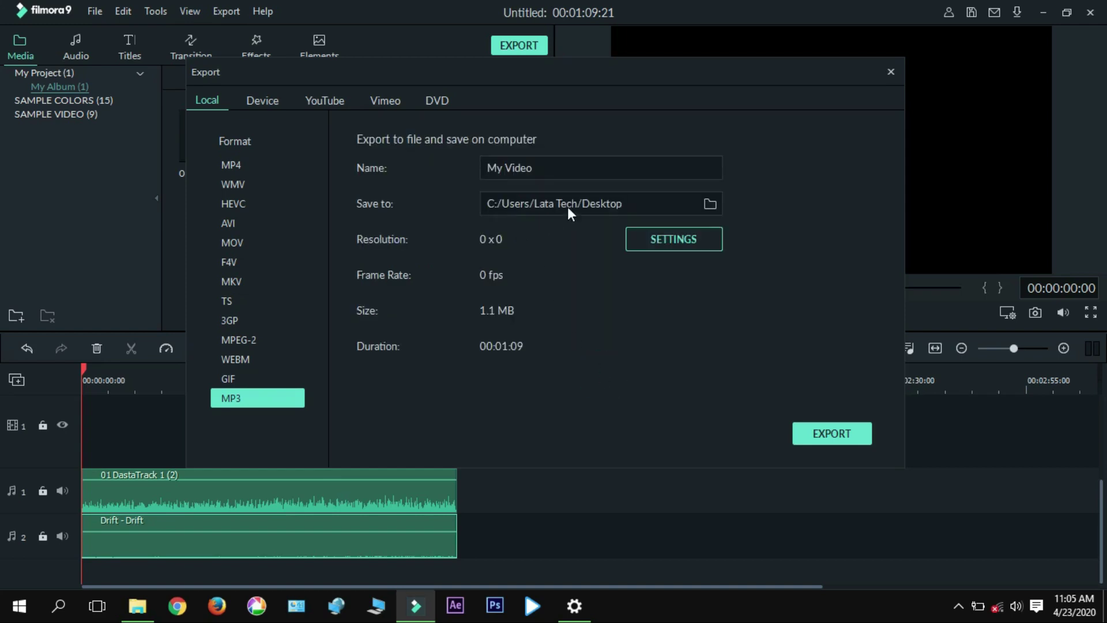
Step: Name the export file "ring", export it as MP3 to the desktop, and close the export windows when done
{"action": "triple_click", "coordinate": [546, 171]}
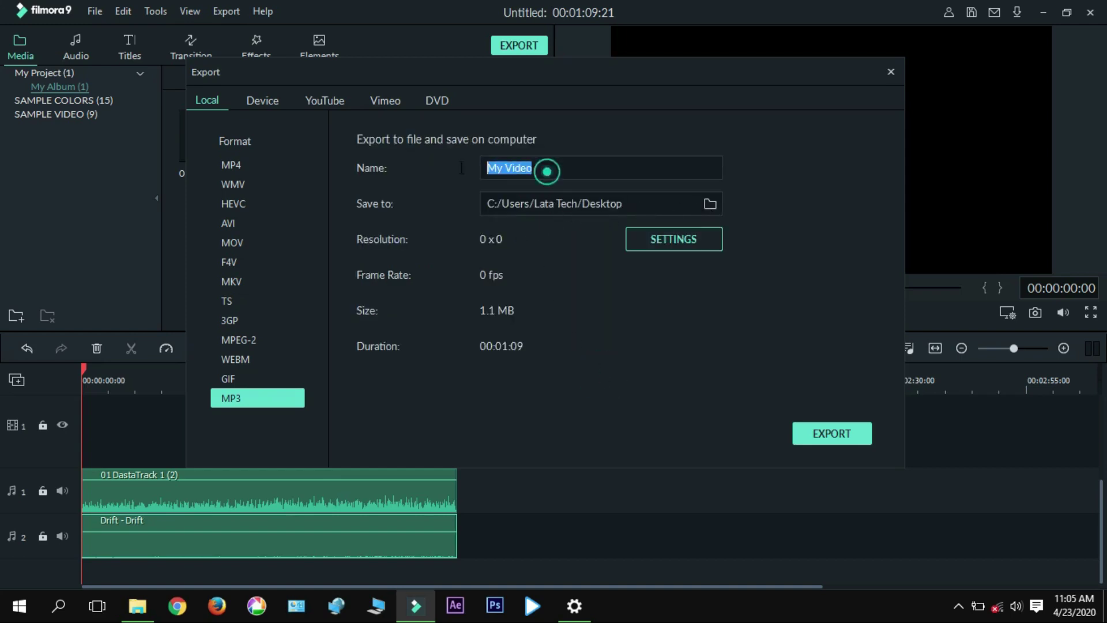
{"action": "key", "text": "BackSpace"}
{"action": "type", "text": "r"}
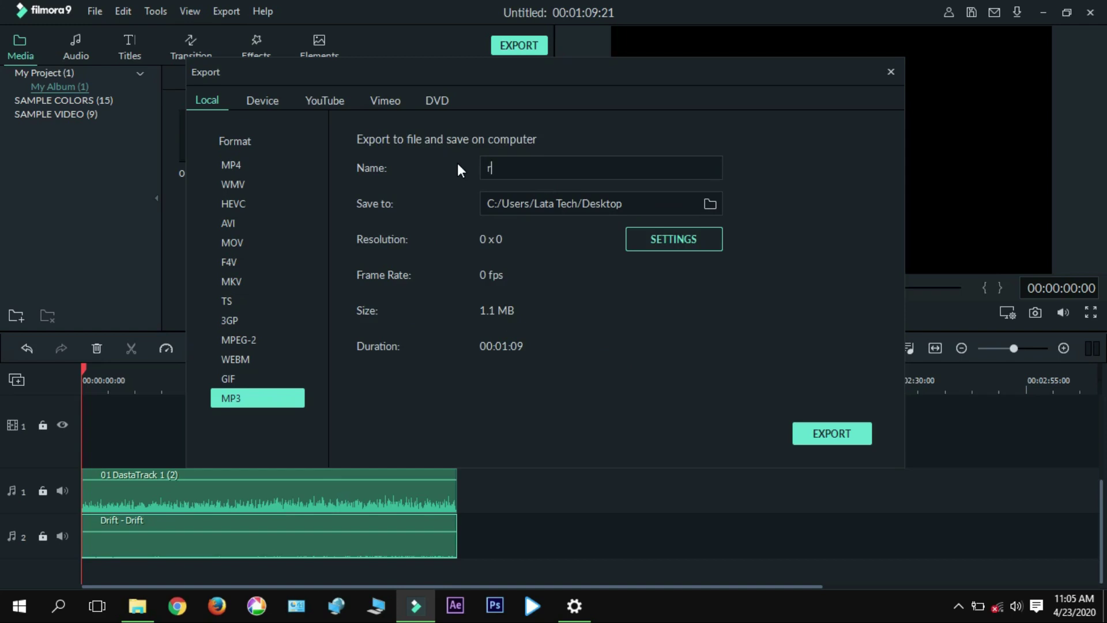
{"action": "type", "text": "ing"}
{"action": "left_click", "coordinate": [862, 433]}
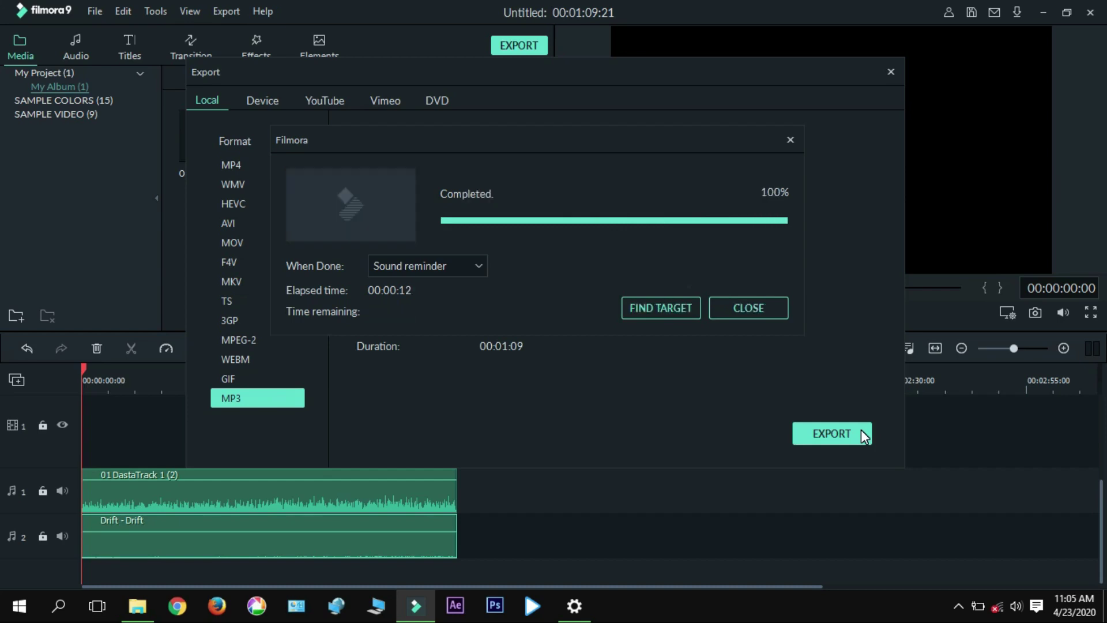
{"action": "left_click", "coordinate": [743, 310]}
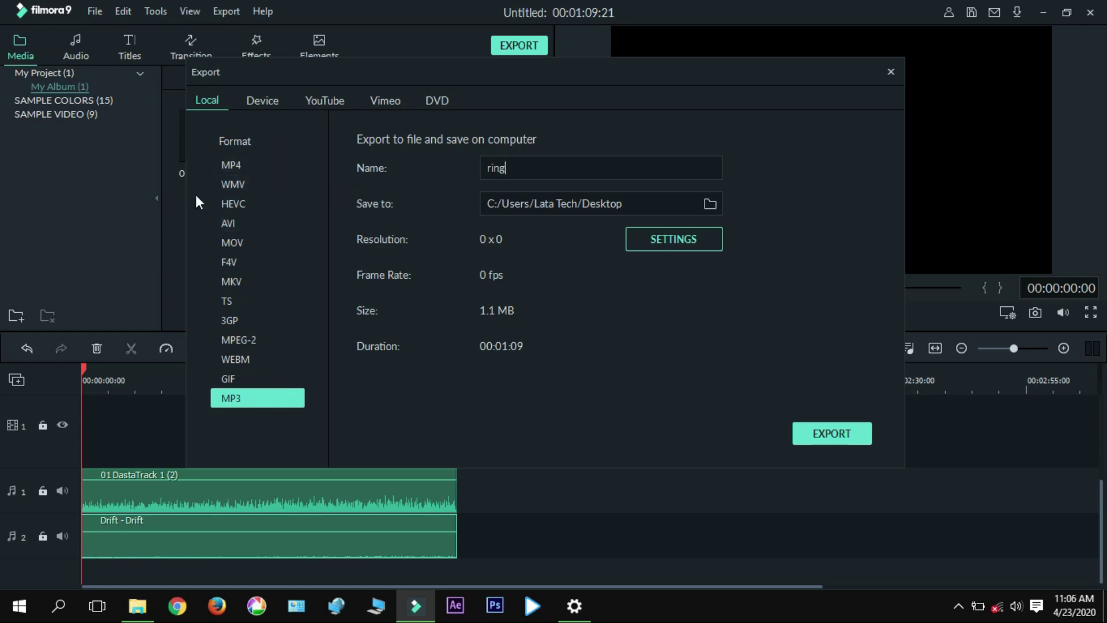
{"action": "left_click", "coordinate": [889, 72]}
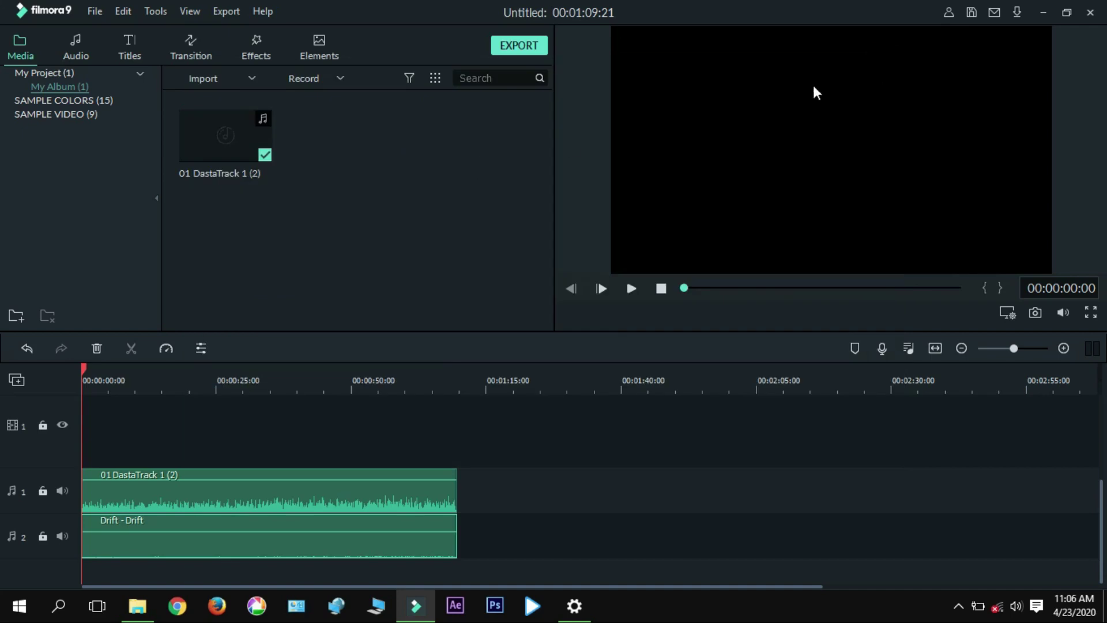
Step: Import the Dance - Planetshakers video from the L2 Tech folder on the desktop into the media library
{"action": "left_click", "coordinate": [250, 78]}
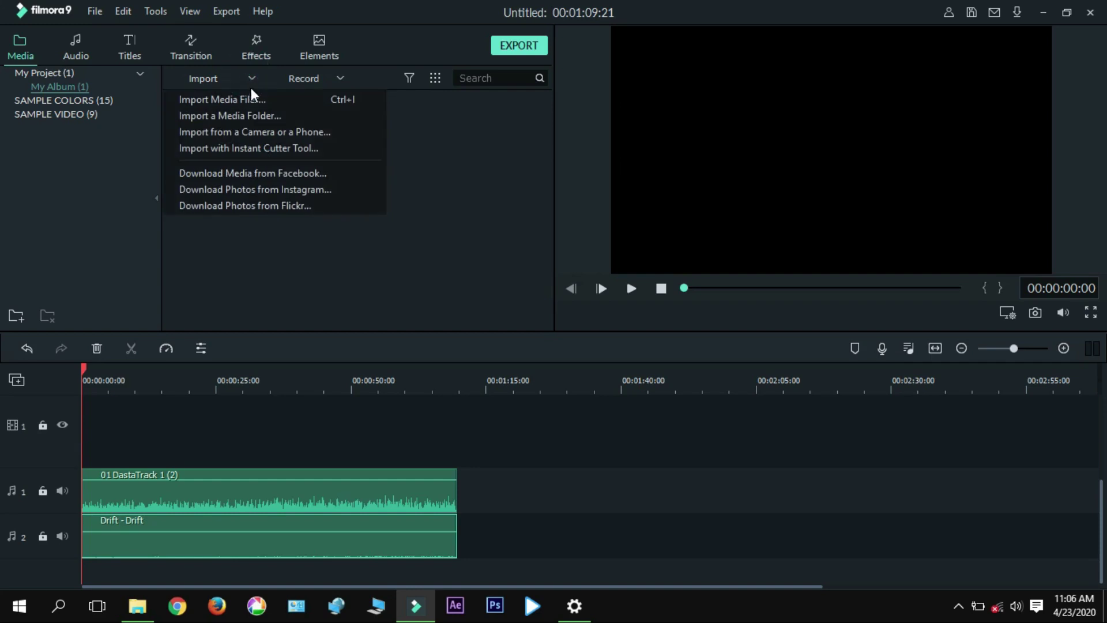
{"action": "left_click", "coordinate": [253, 98]}
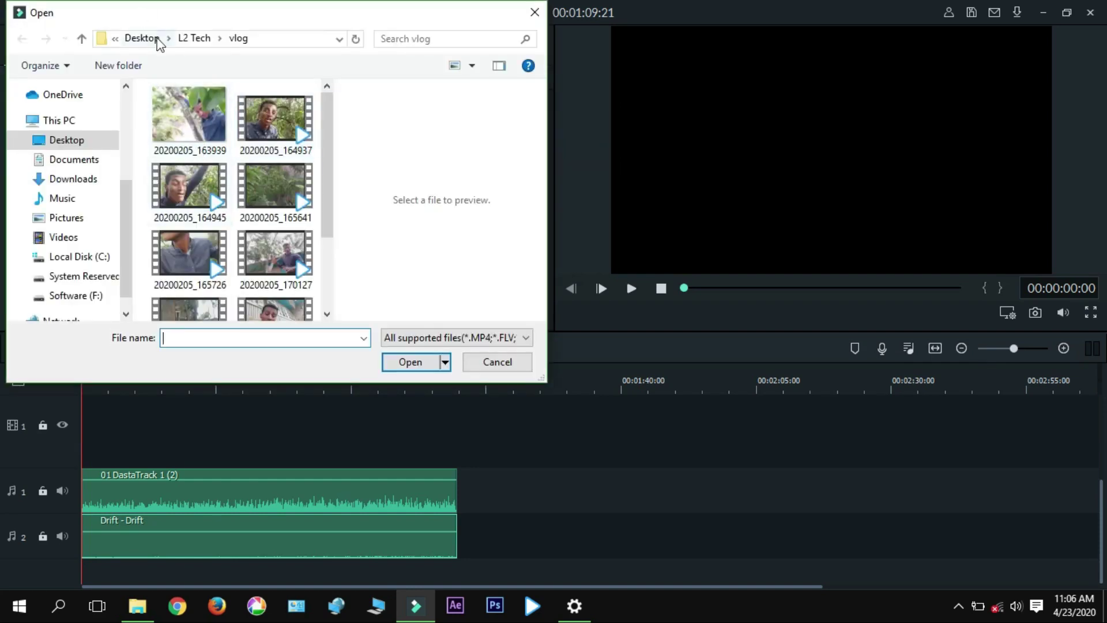
{"action": "left_click", "coordinate": [196, 39]}
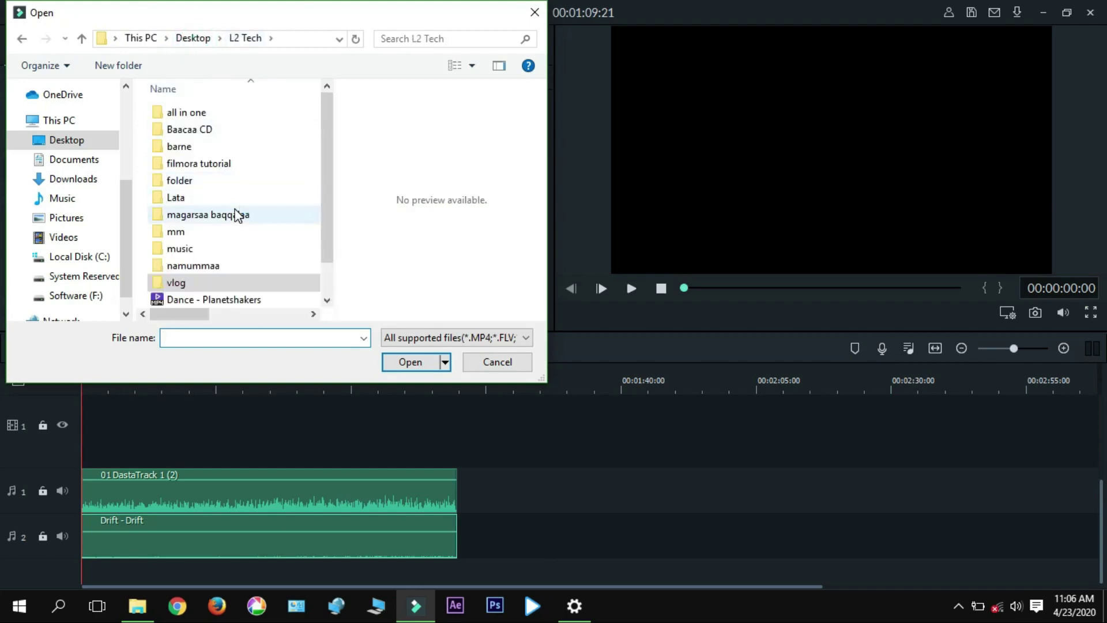
{"action": "scroll", "coordinate": [236, 260], "scroll_direction": "down", "scroll_amount": 1}
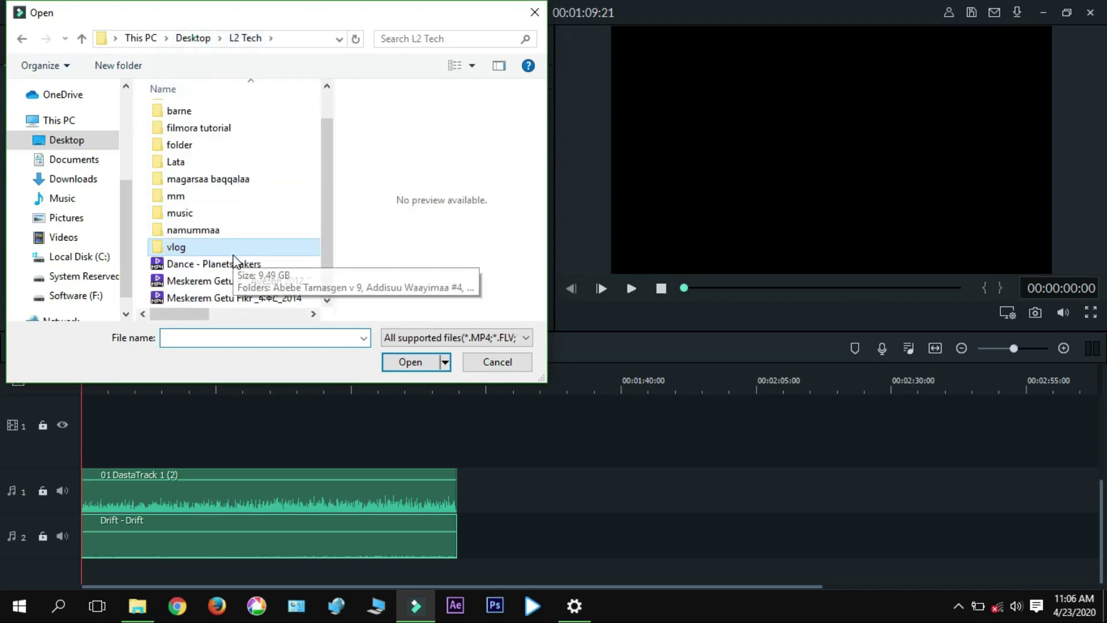
{"action": "double_click", "coordinate": [234, 263]}
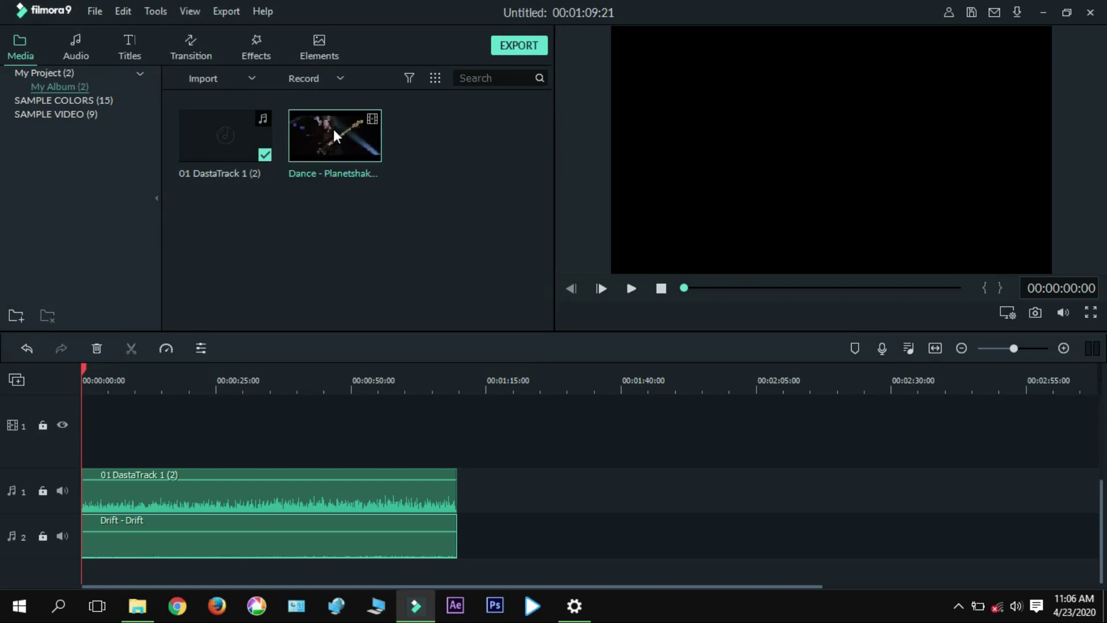
Step: Replace both timeline audio clips with the Dance - Planetshakers video on the first video track, matching the project settings to the media
{"action": "left_click_drag", "start_coordinate": [492, 414], "coordinate": [382, 542]}
{"action": "key", "text": "Delete"}
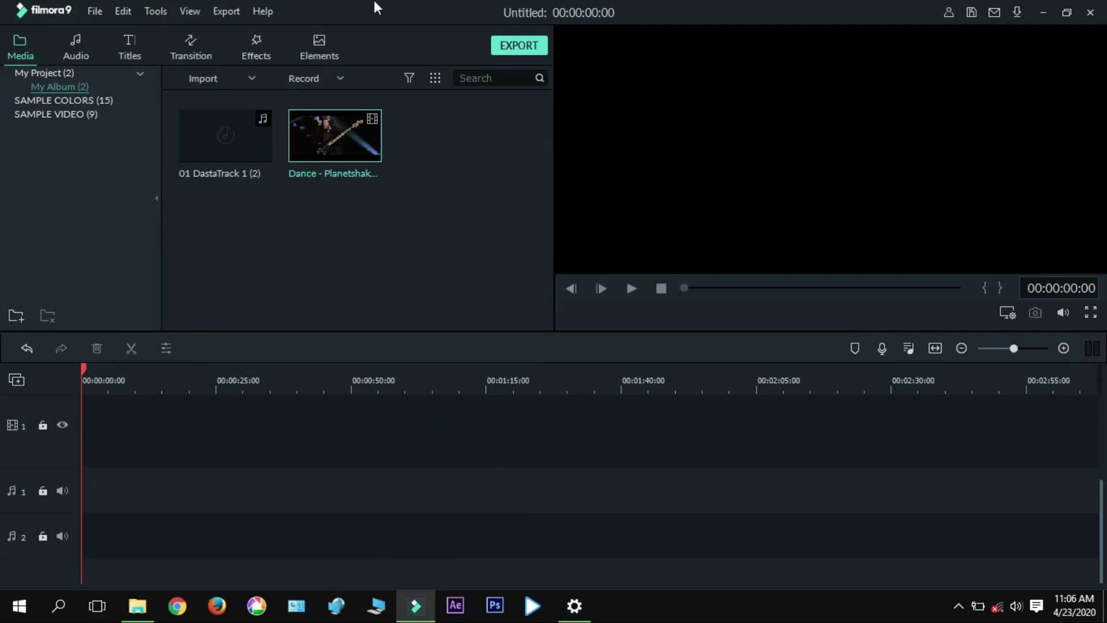
{"action": "left_click_drag", "start_coordinate": [368, 151], "coordinate": [36, 442]}
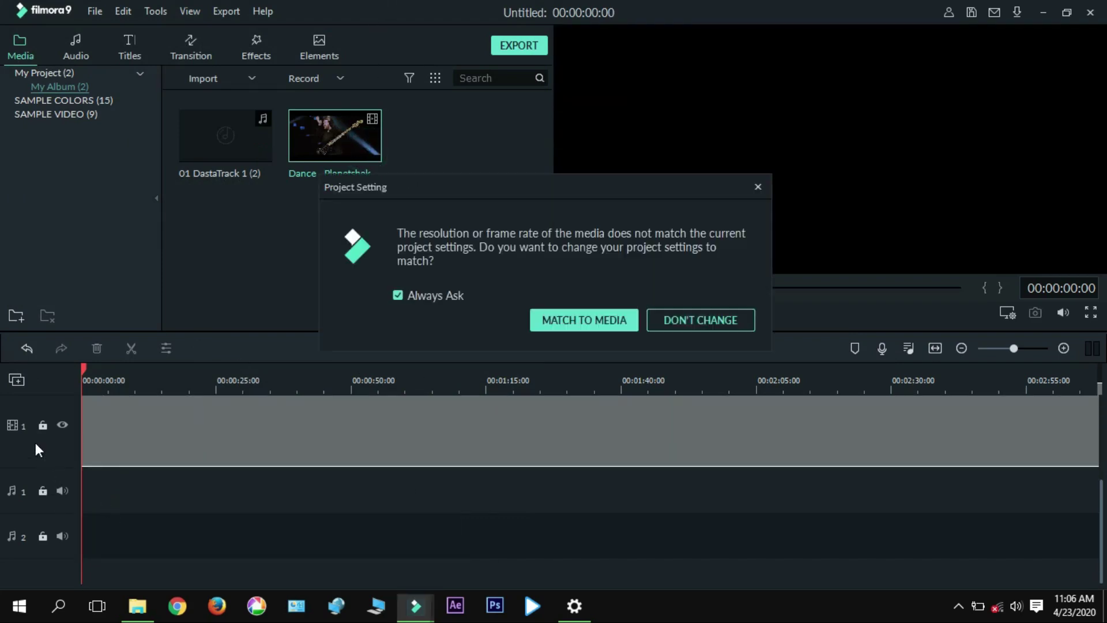
{"action": "left_click", "coordinate": [597, 317]}
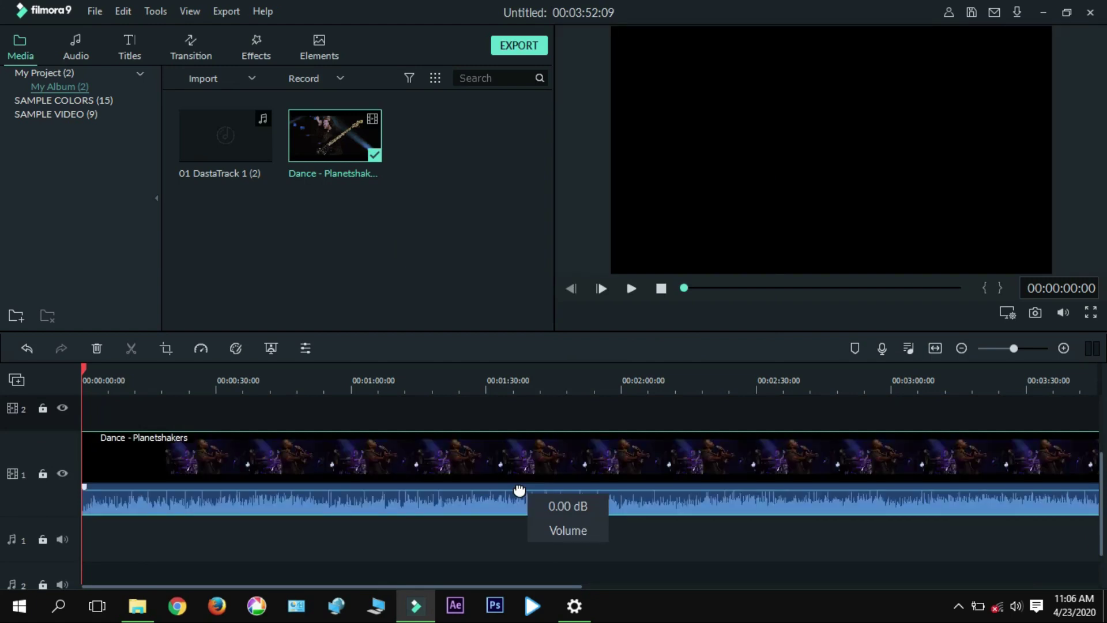
Step: Detach the audio from the Dance - Planetshakers clip and delete its video part, keeping only the audio on the timeline
{"action": "right_click", "coordinate": [164, 450]}
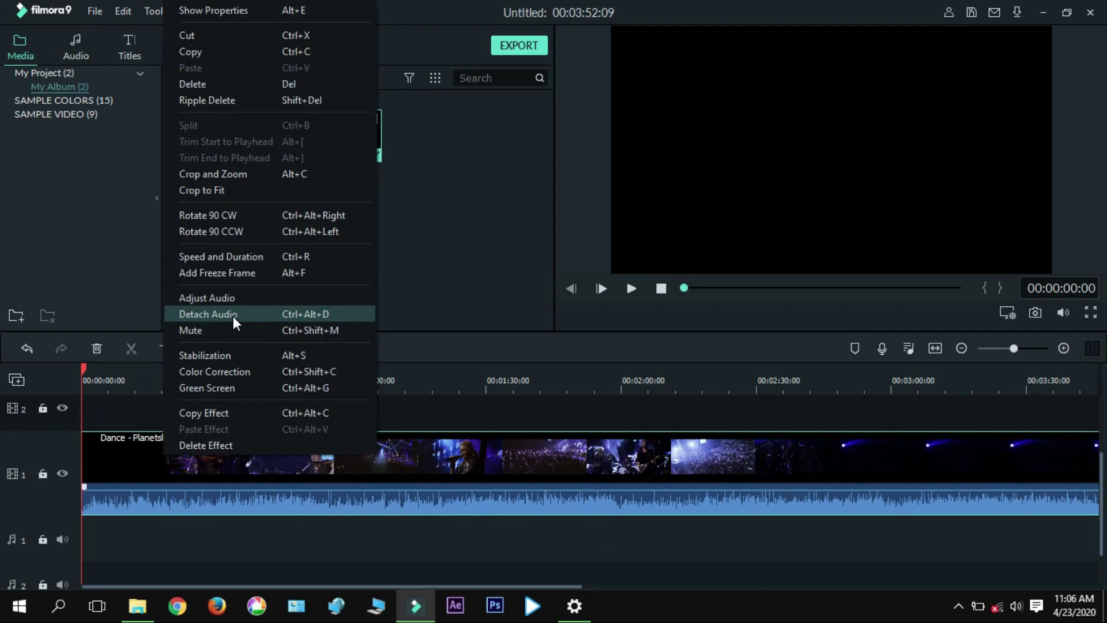
{"action": "left_click", "coordinate": [233, 316]}
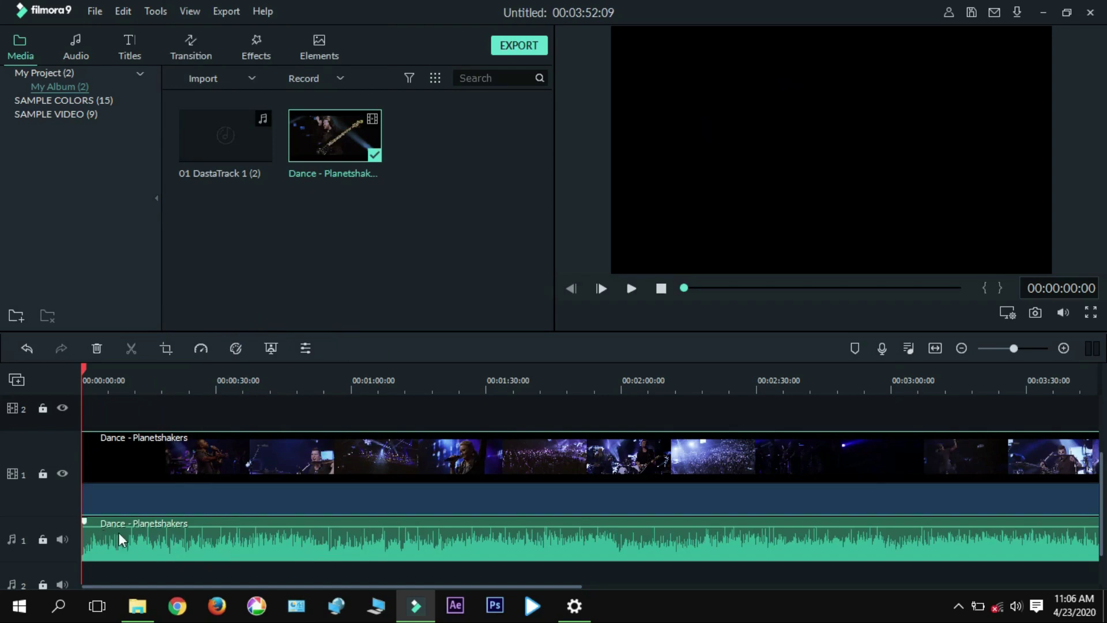
{"action": "left_click_drag", "start_coordinate": [186, 465], "coordinate": [178, 407]}
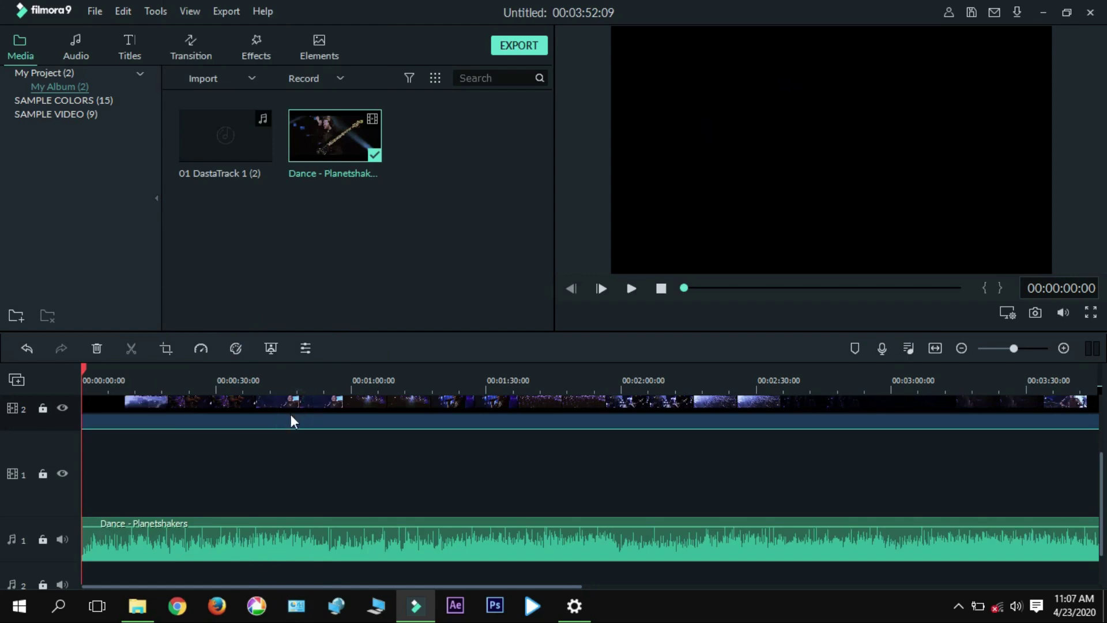
{"action": "key", "text": "Delete"}
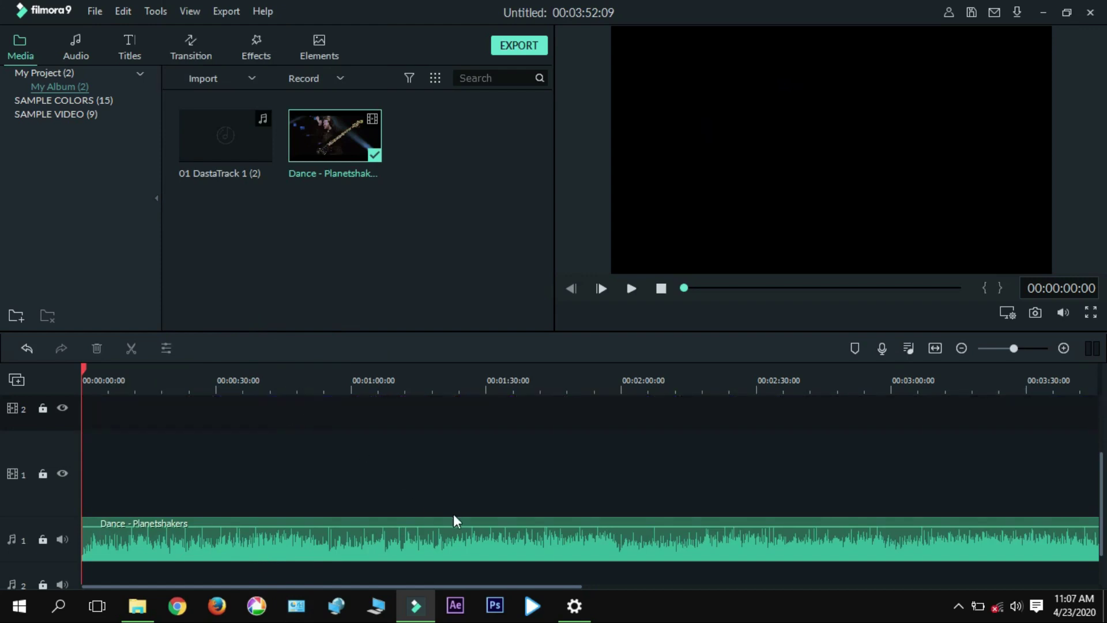
Step: Open the project's export options, choose MP3 format and confirm its audio settings at Stereo and 128 kbps
{"action": "left_click_drag", "start_coordinate": [452, 378], "coordinate": [236, 394]}
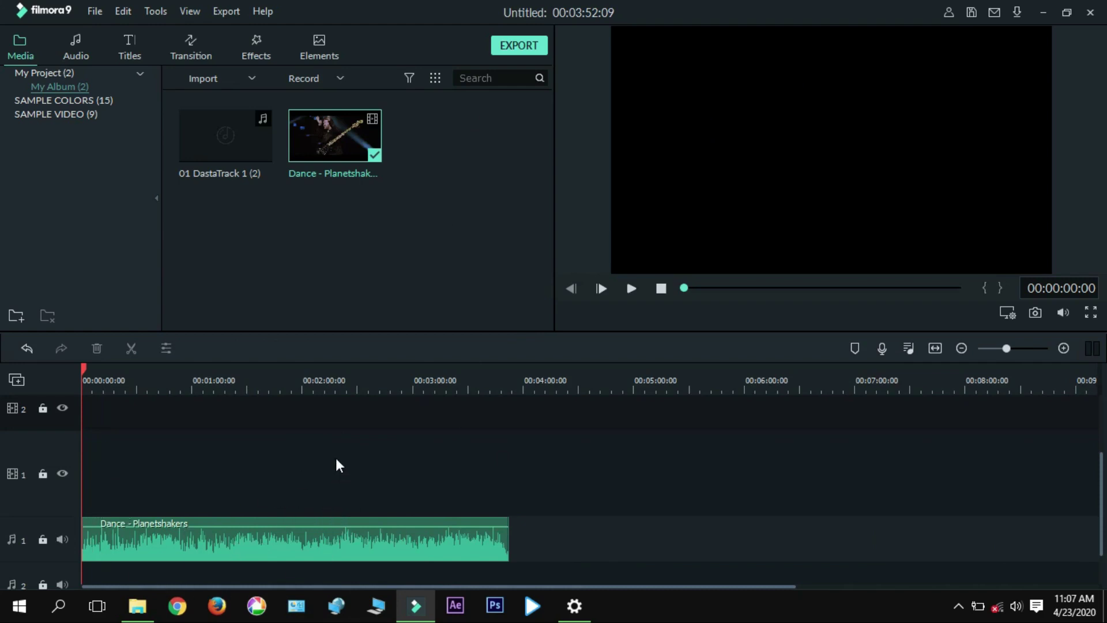
{"action": "left_click", "coordinate": [515, 45]}
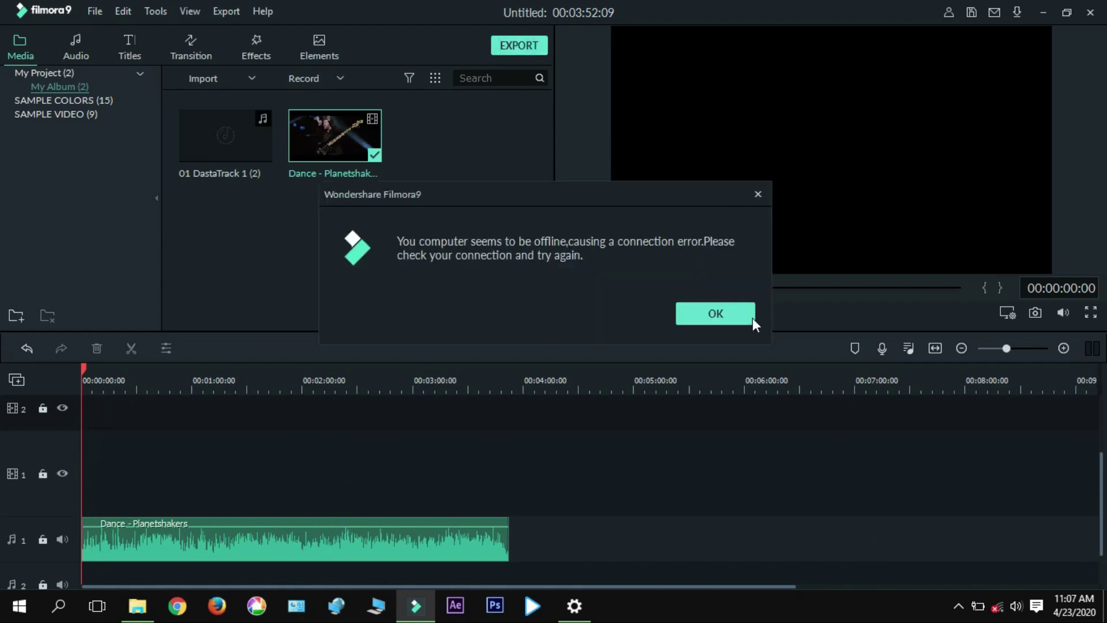
{"action": "left_click", "coordinate": [749, 318]}
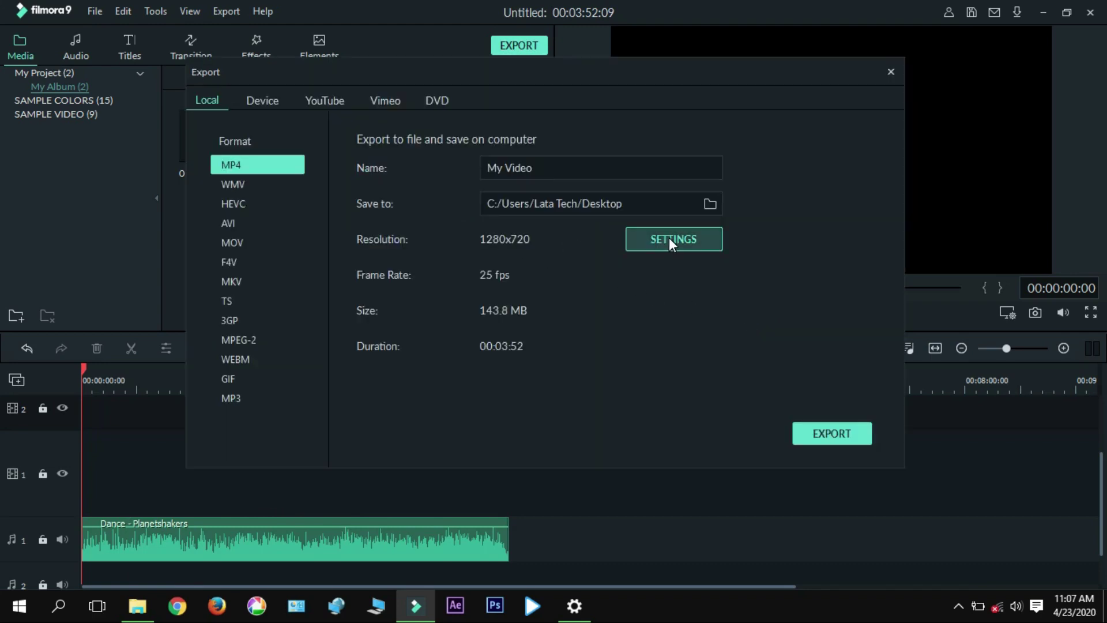
{"action": "left_click", "coordinate": [239, 398]}
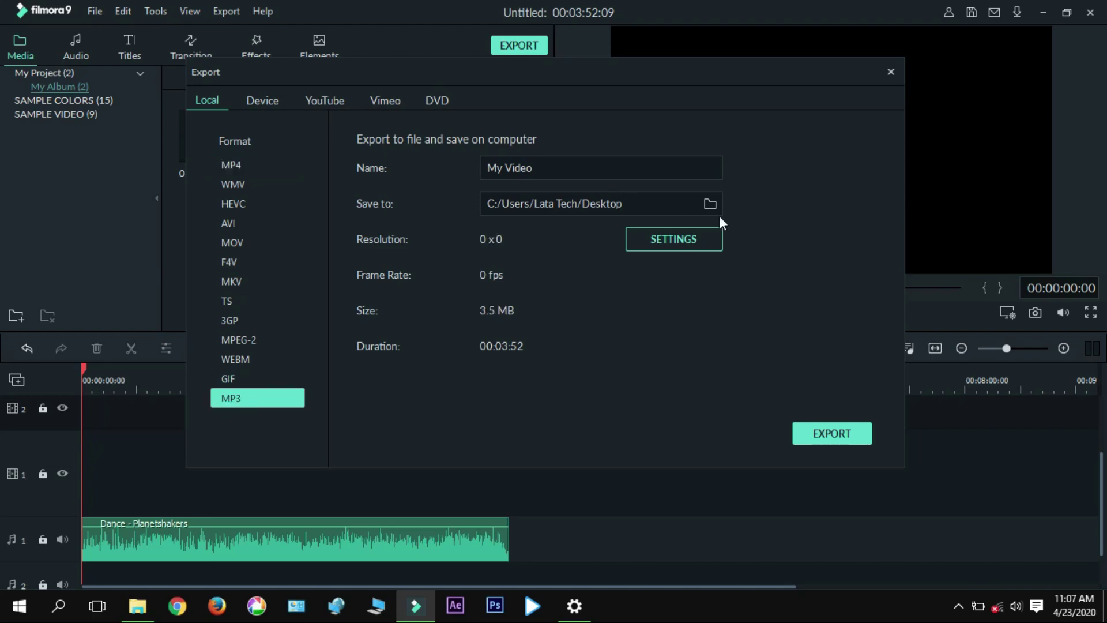
{"action": "left_click", "coordinate": [696, 238]}
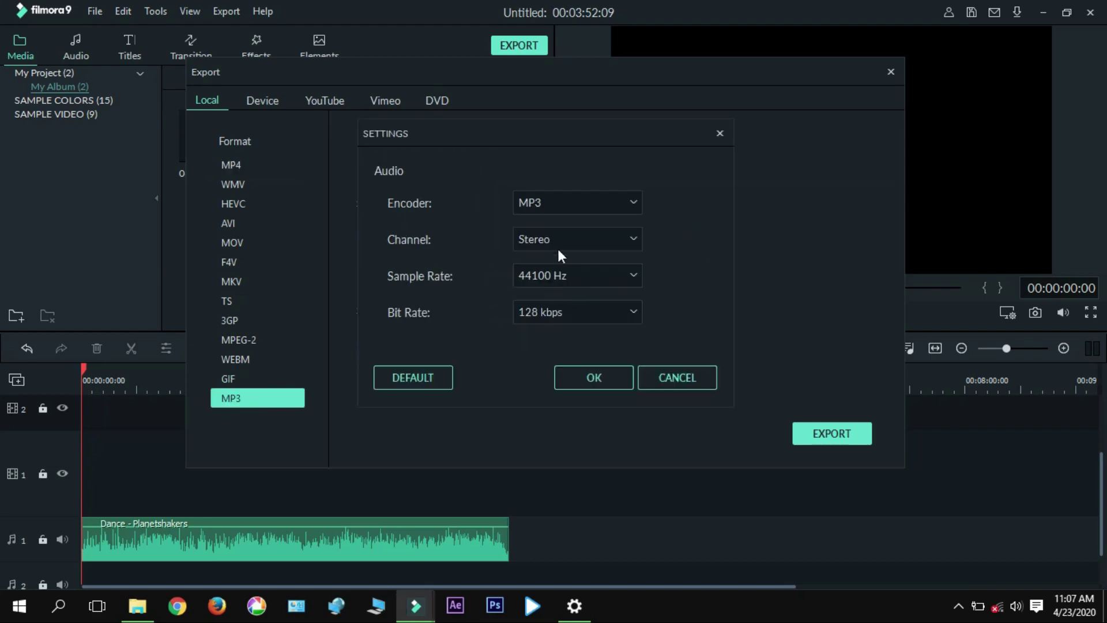
{"action": "left_click", "coordinate": [581, 312]}
{"action": "left_click", "coordinate": [581, 312]}
{"action": "left_click", "coordinate": [595, 242]}
{"action": "left_click", "coordinate": [595, 244]}
{"action": "left_click", "coordinate": [610, 386]}
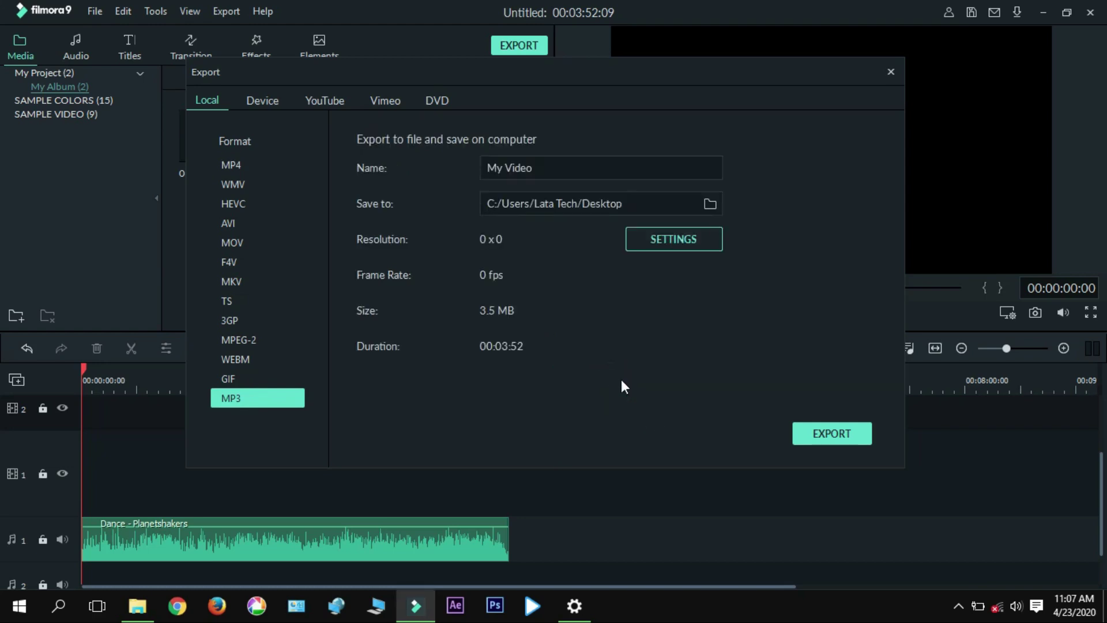
Step: Name the export file "plane shkers" and start exporting it as MP3 to the desktop
{"action": "double_click", "coordinate": [536, 169]}
{"action": "key", "text": "BackSpace"}
{"action": "type", "text": "plane"}
{"action": "type", "text": "shkers"}
{"action": "left_click", "coordinate": [856, 421]}
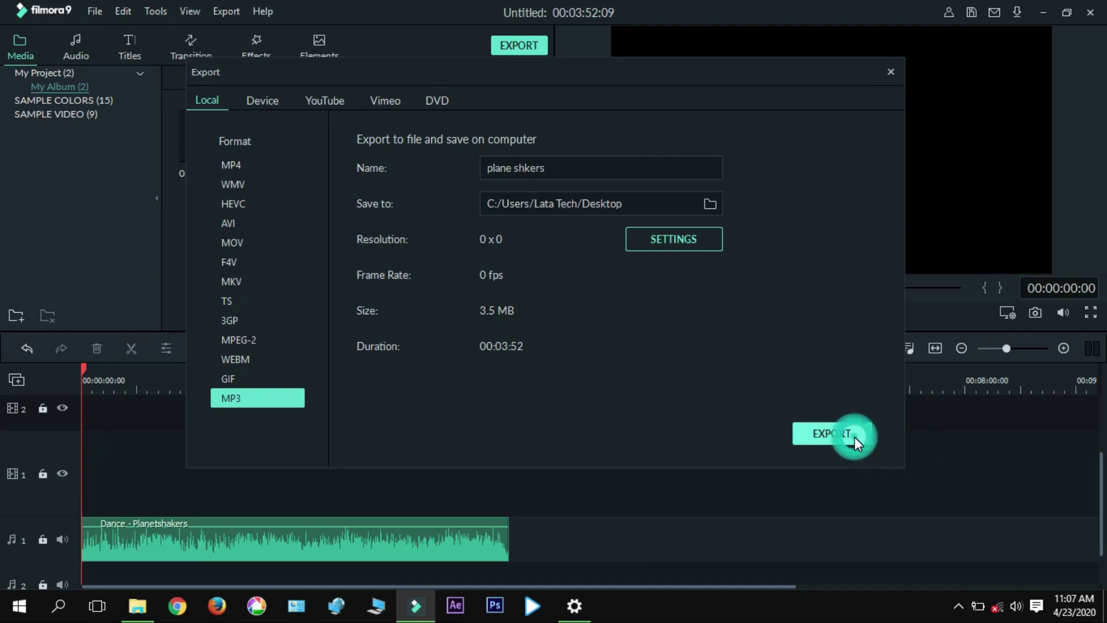